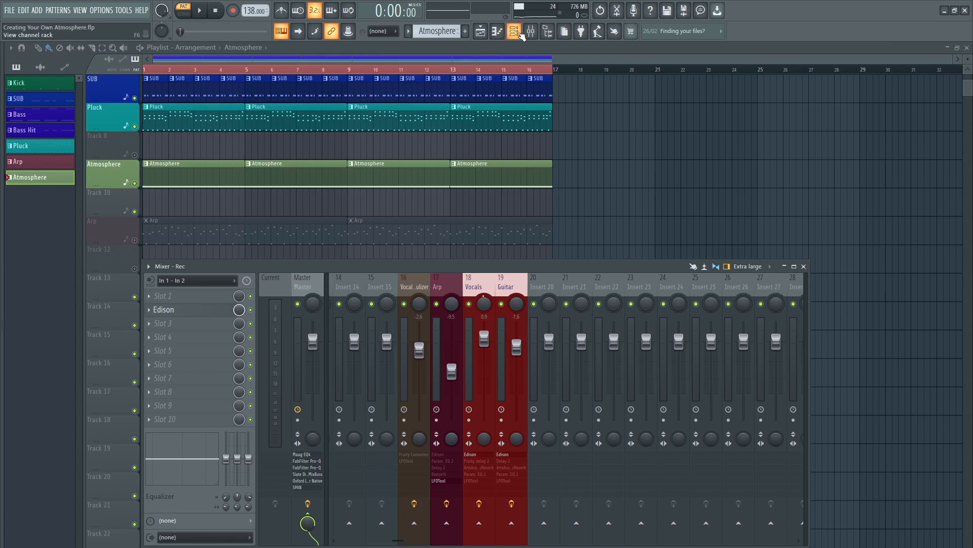
- Open the Vocal Granulizer instrument from the channel rack and place its window in the middle of the workspace
click(521, 33)
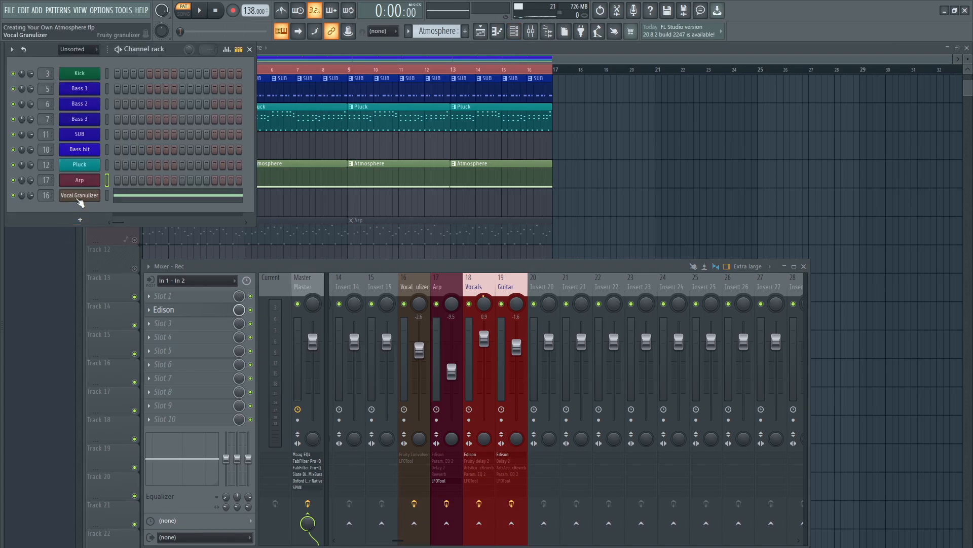
click(80, 196)
drag(546, 179, 398, 157)
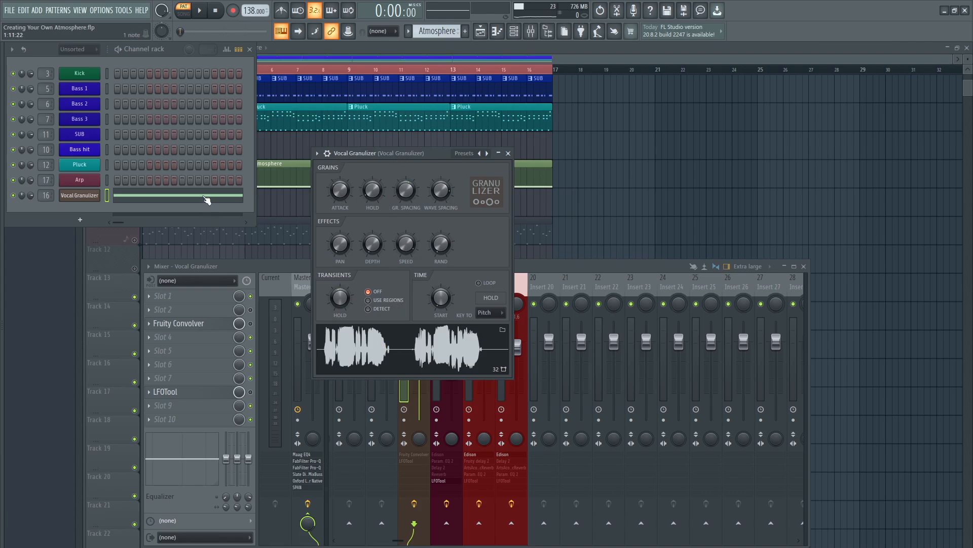
- Audition the Atmosphere pattern's long C5 note in the Vocal Granulizer piano roll and examine the note's length
click(207, 201)
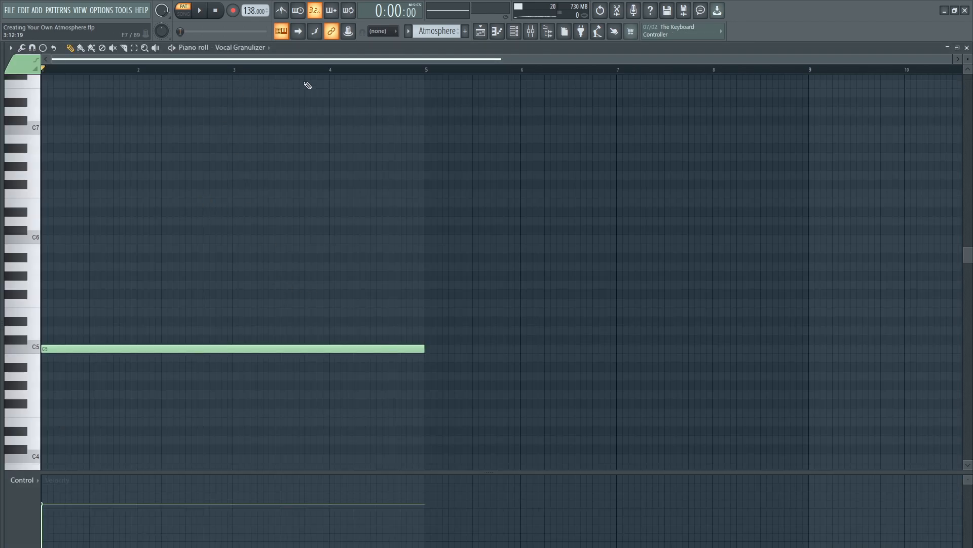
click(200, 11)
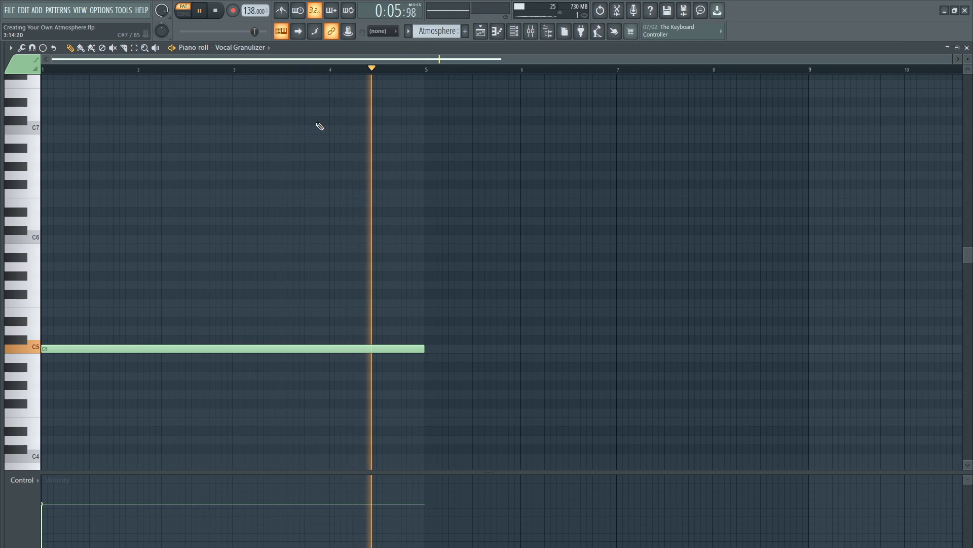
key(space)
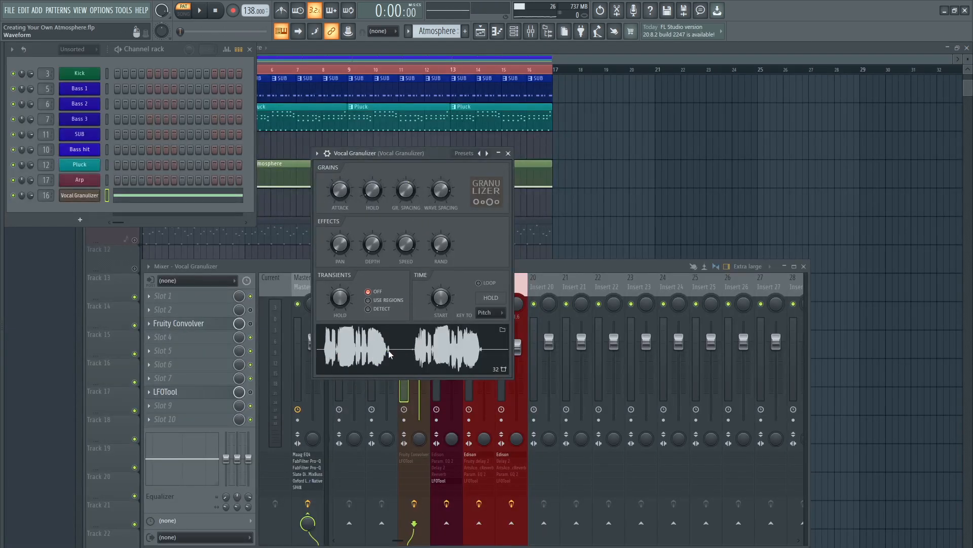
click(235, 197)
click(194, 197)
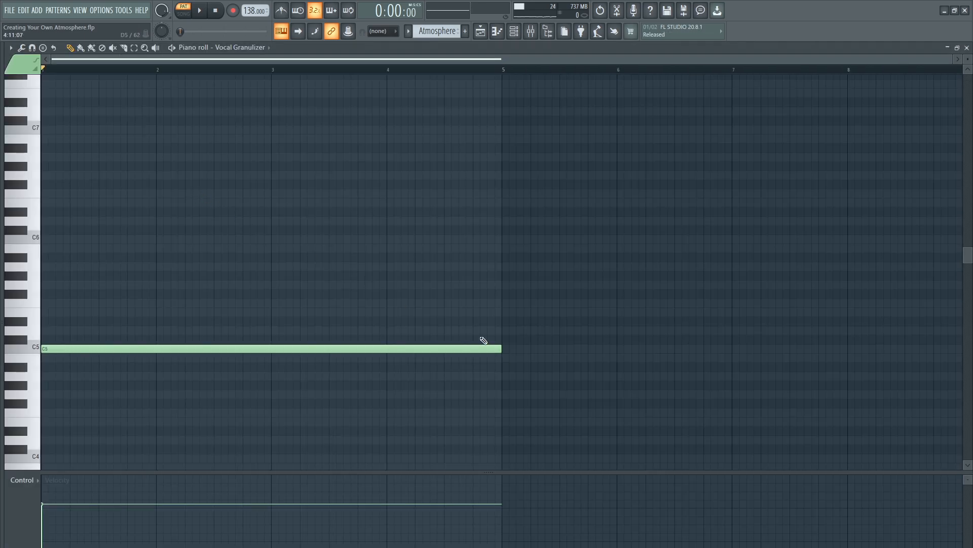
key(Escape)
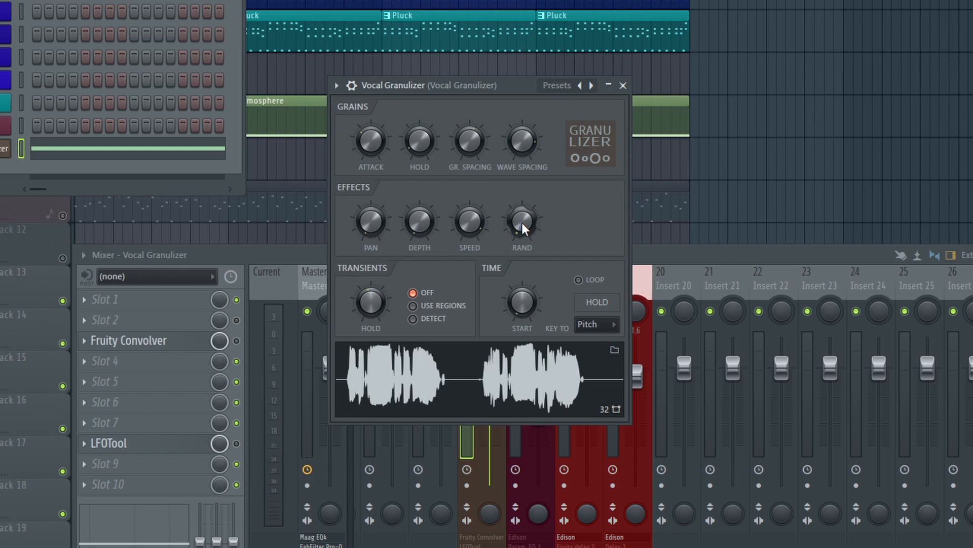
- Audition the granulizer's Rand effect by raising it during playback and turning it back down
key(space)
drag(523, 223, 523, 193)
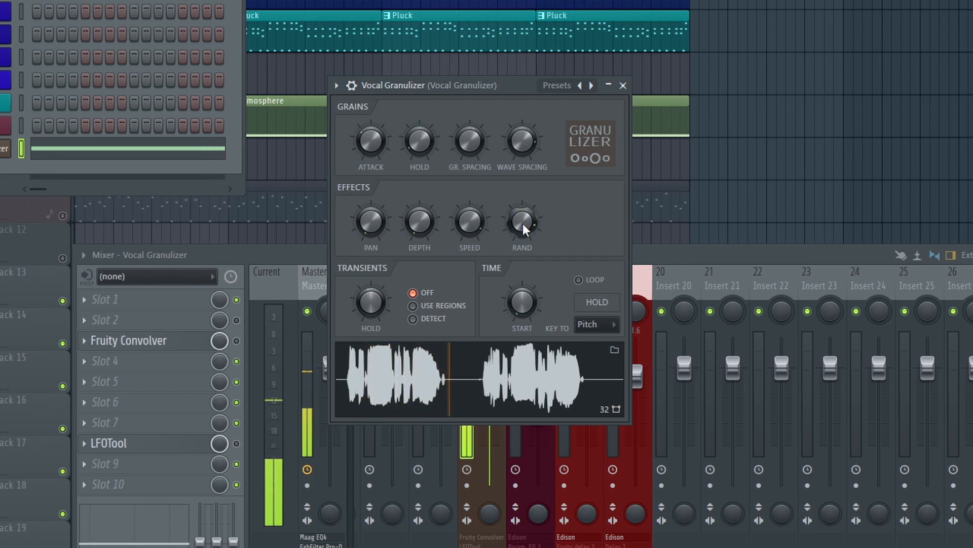
drag(523, 224, 522, 245)
key(space)
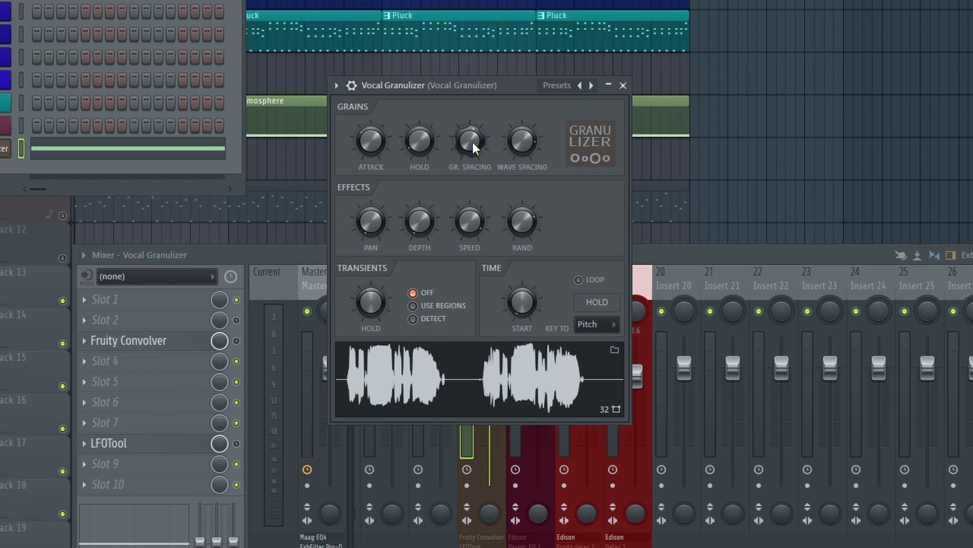
- Raise the grain Attack of the Vocal Granulizer while the pattern plays
key(space)
drag(375, 144, 374, 127)
key(space)
- Increase the Vocal Granulizer's Pan effect and listen to the pattern with it
drag(375, 229, 375, 190)
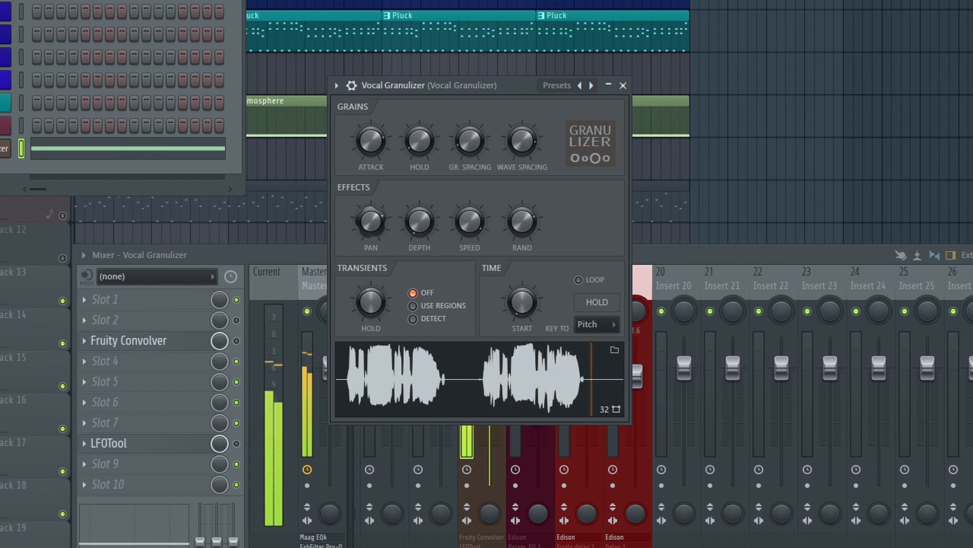
key(space)
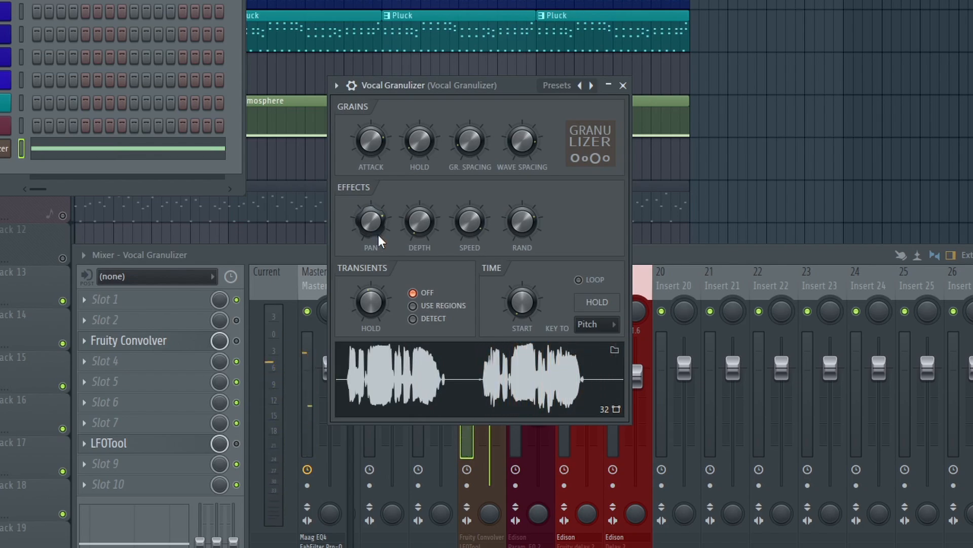
key(space)
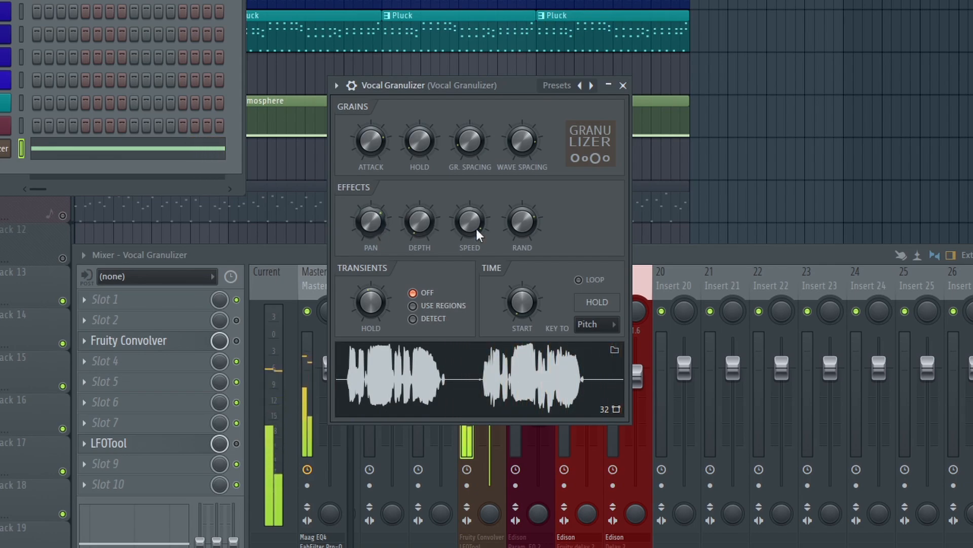
key(space)
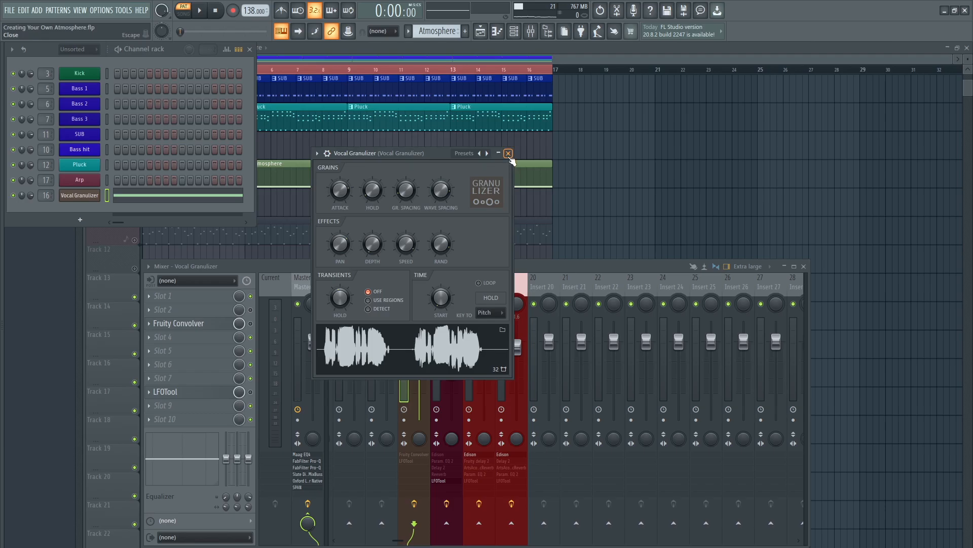
- Close the granulizer, enable Fruity Convolver on the Vocal Granulizer mixer track and load its Blur Pink preset
click(508, 153)
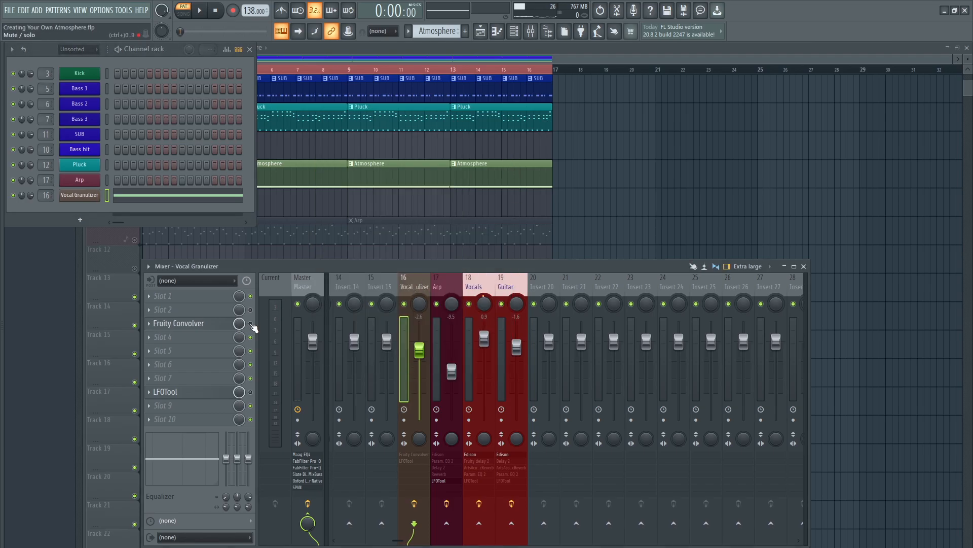
click(218, 327)
drag(335, 194, 451, 193)
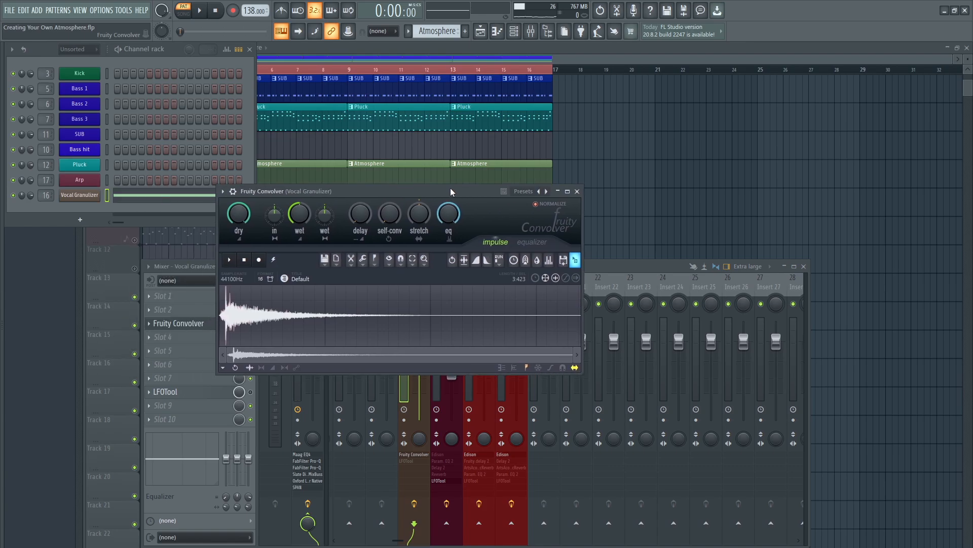
right_click(538, 193)
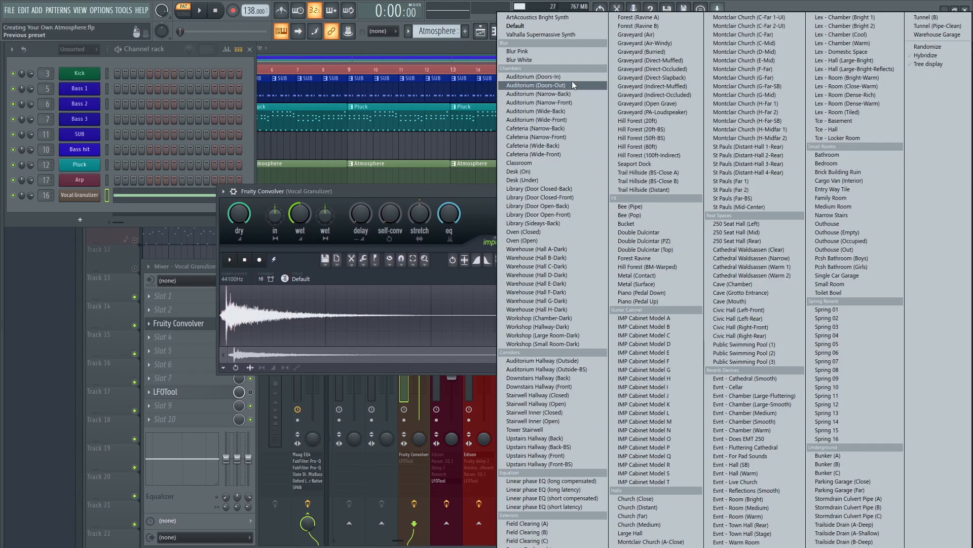
click(571, 53)
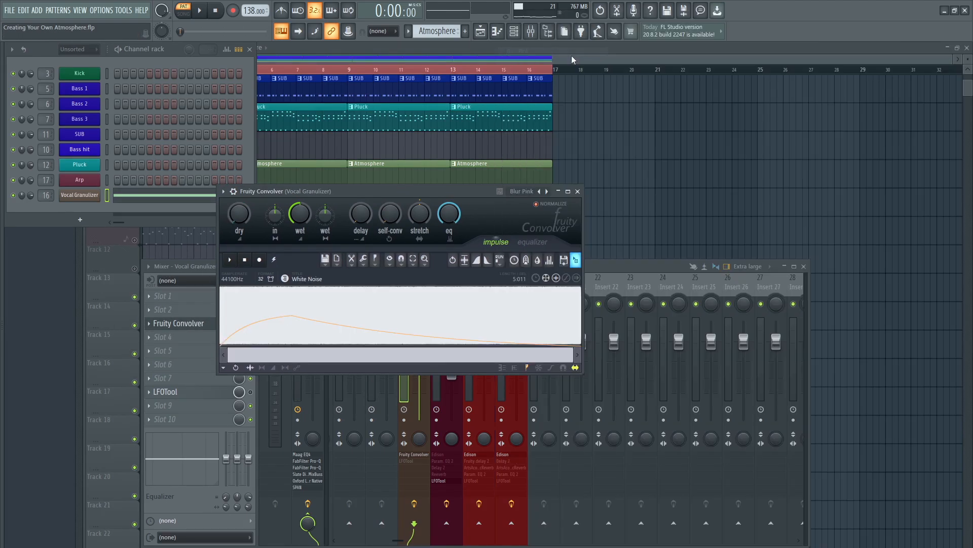
- Listen to the Atmosphere pattern through the Blur Pink reverb and clear the plugin and mixer windows off the playlist
click(589, 264)
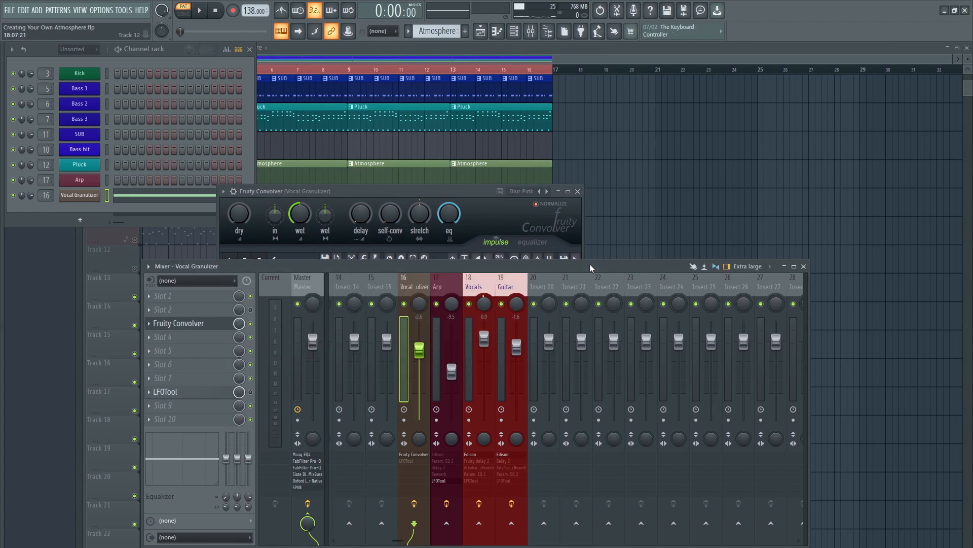
key(space)
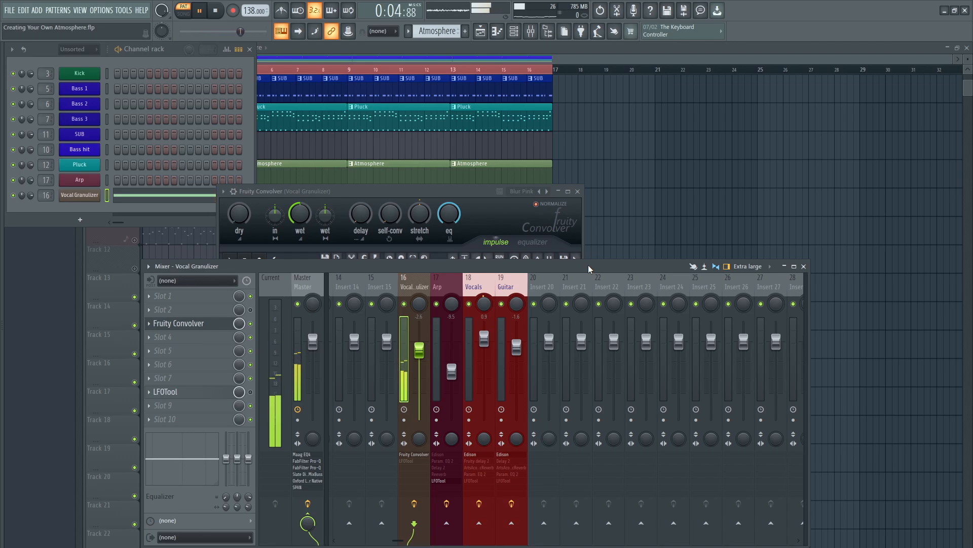
key(space)
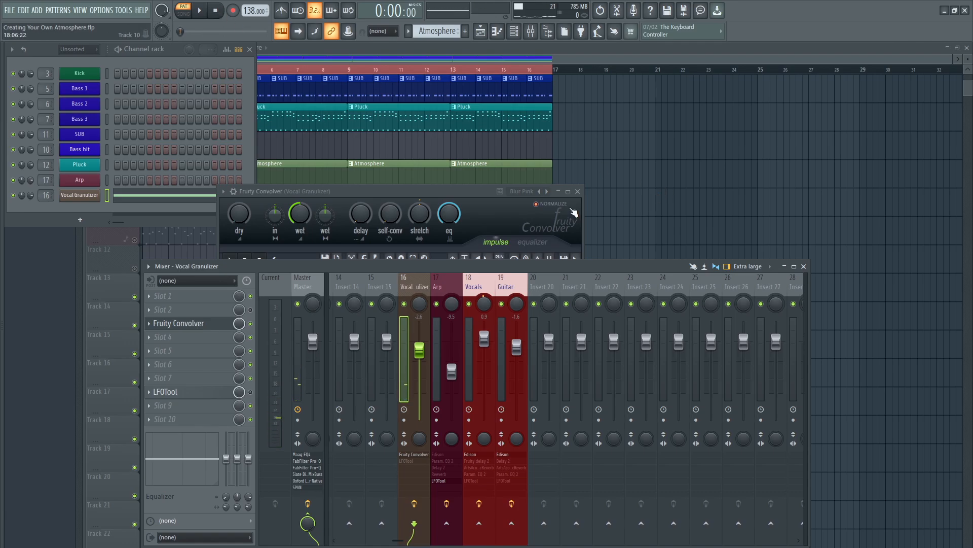
click(455, 194)
drag(454, 195, 497, 77)
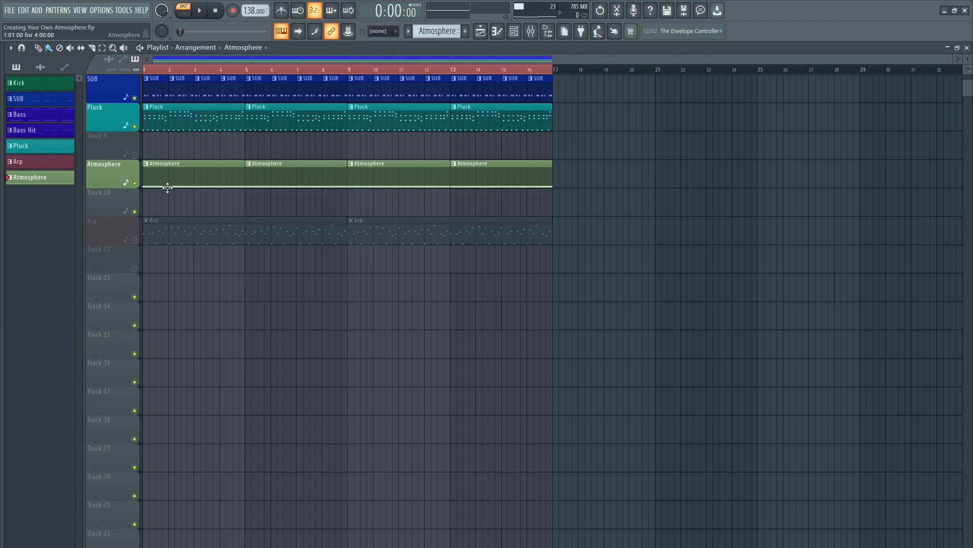
- Mute the Pluck track in the playlist
scroll(168, 195, up, 5)
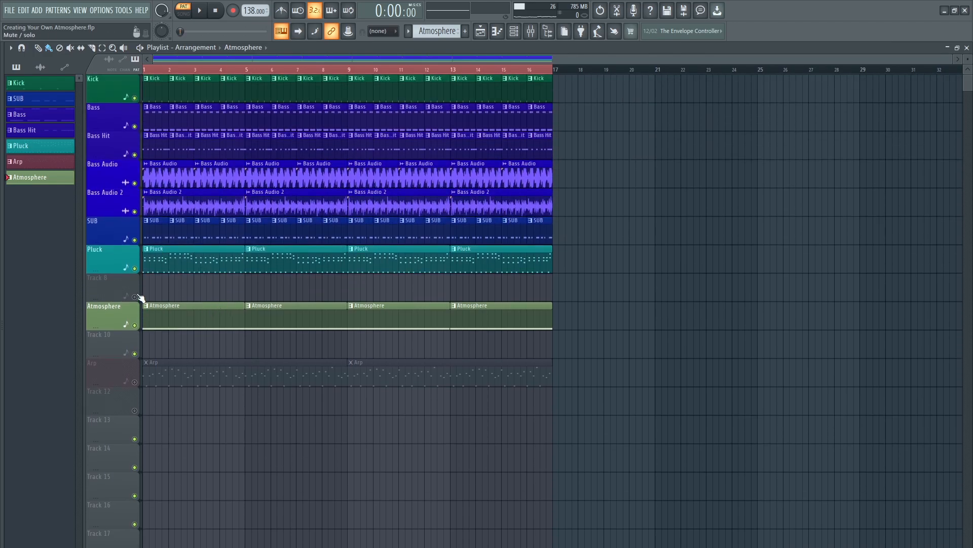
click(134, 268)
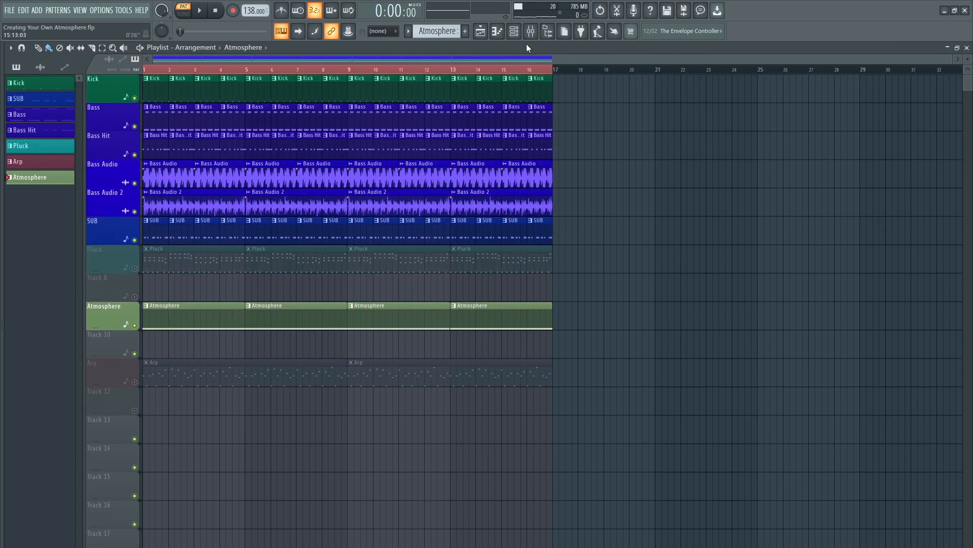
- Enable LFOTool on the Vocal Granulizer mixer track, solo the track and lower its volume to -4.3 dB during song playback
click(531, 31)
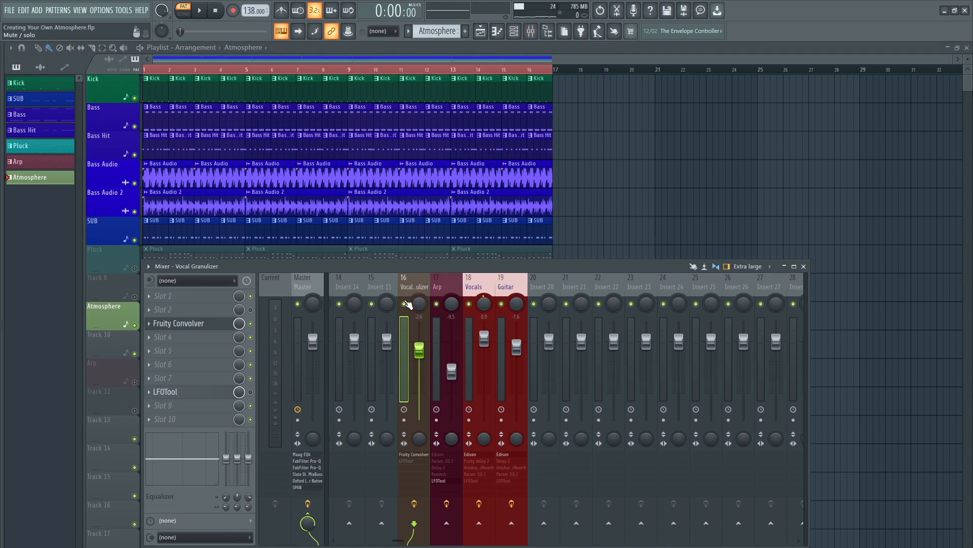
right_click(406, 304)
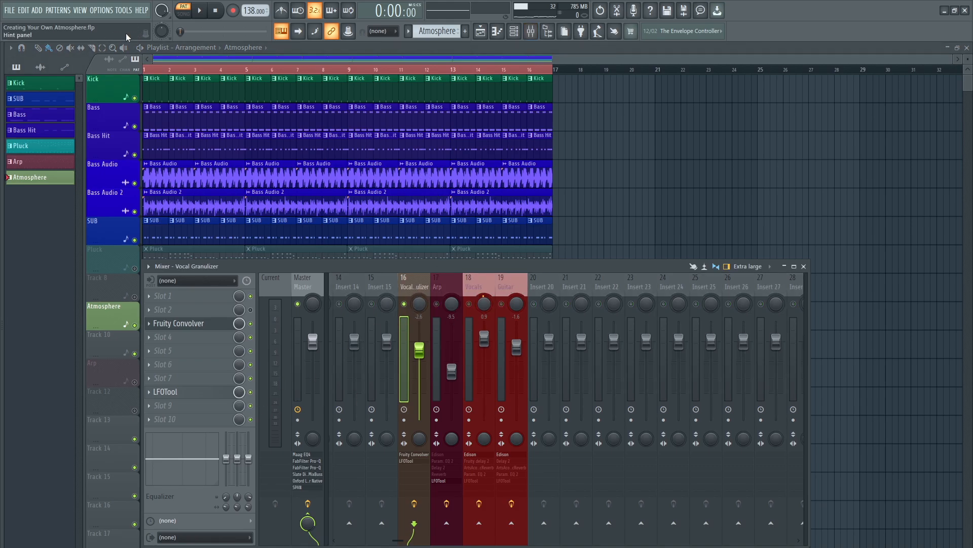
key(space)
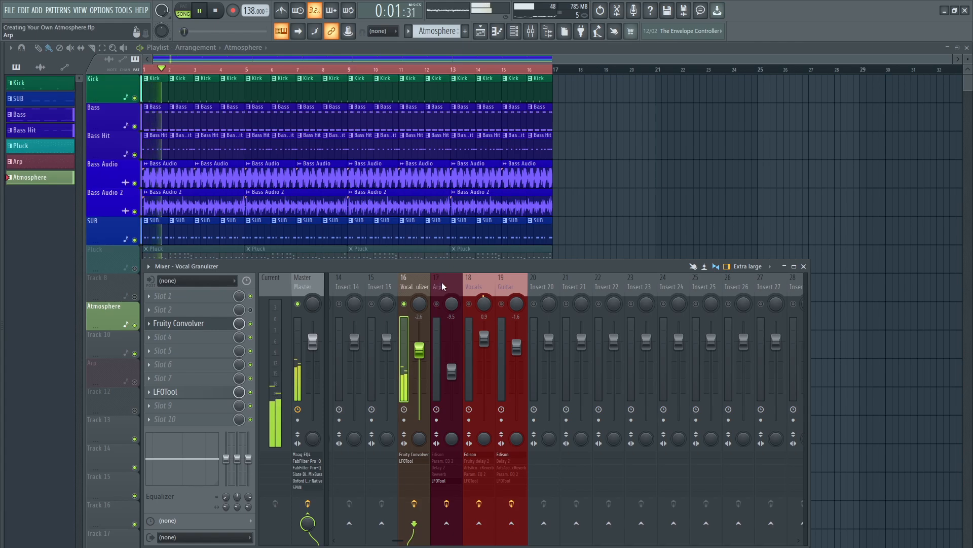
scroll(443, 287, left, 3)
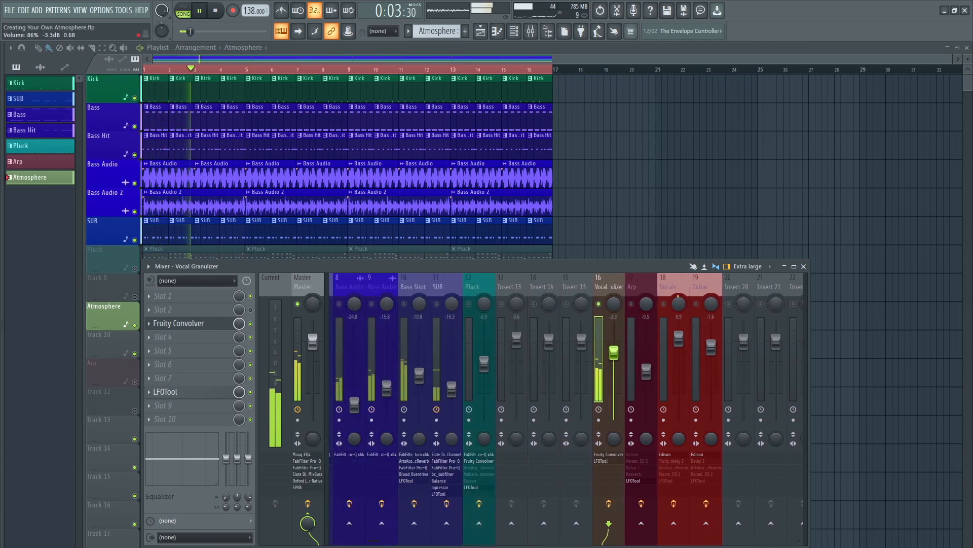
key(space)
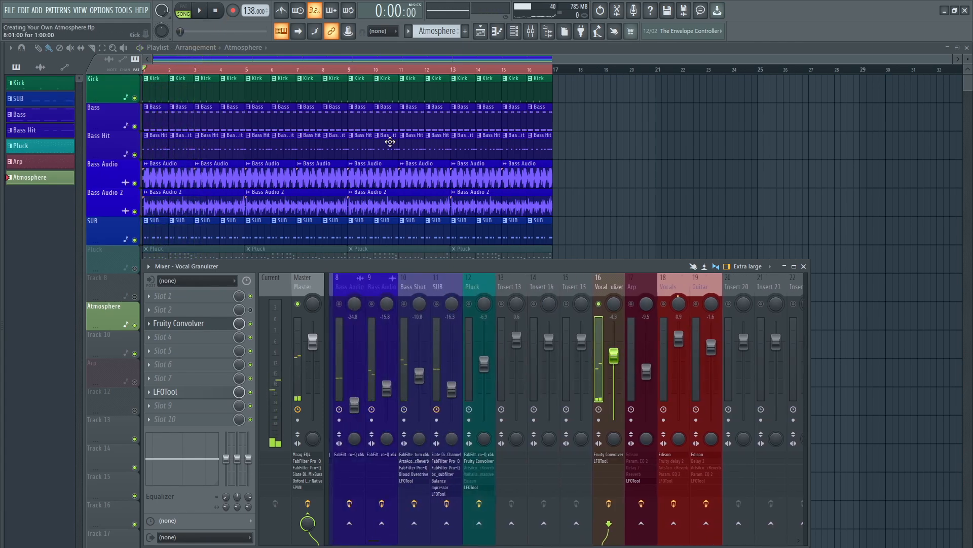
- Unsolo the Vocal Granulizer mixer track and raise its volume to -3.2 dB against the full song
right_click(598, 306)
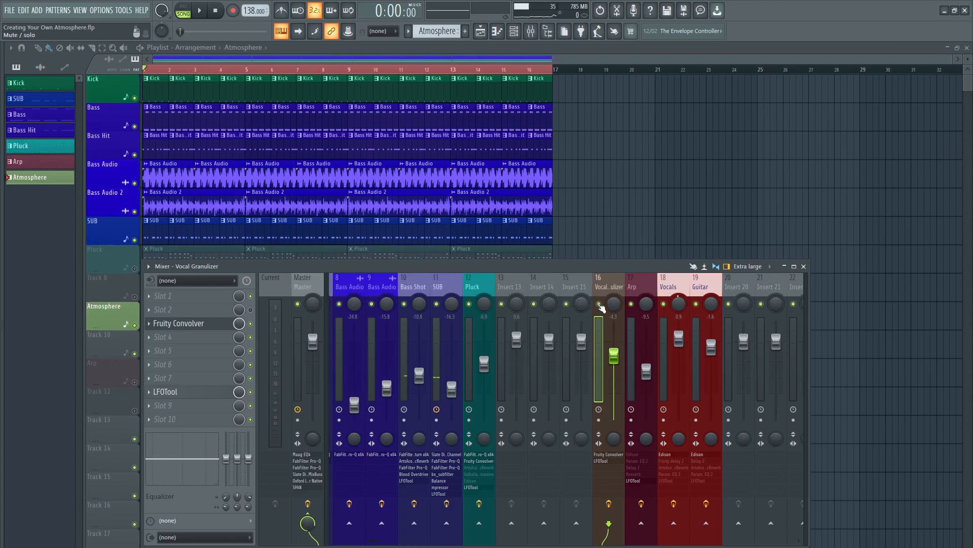
key(space)
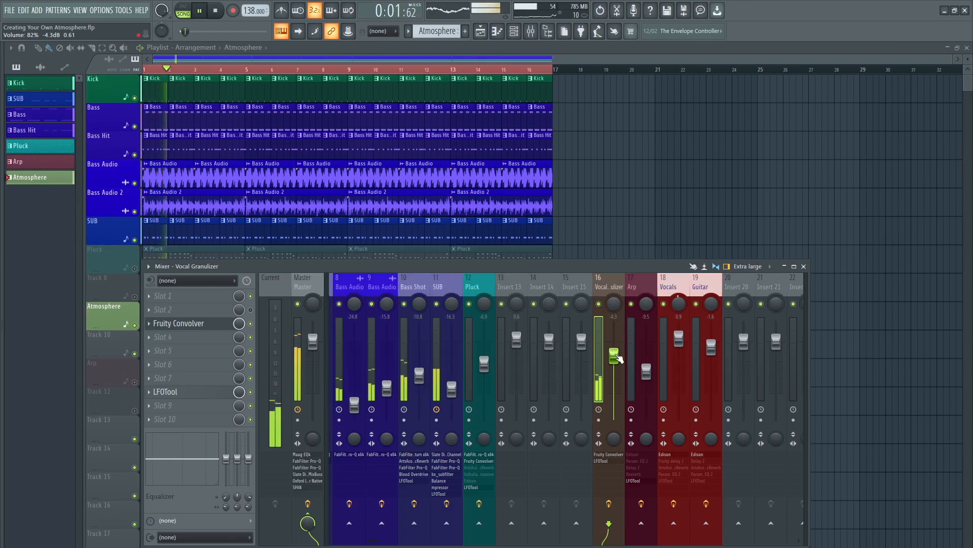
drag(619, 358, 619, 356)
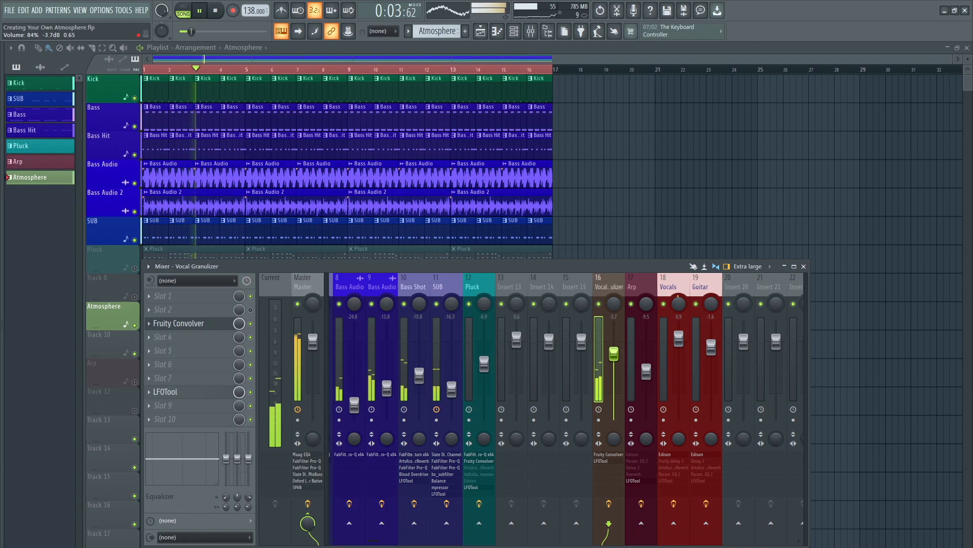
key(F9)
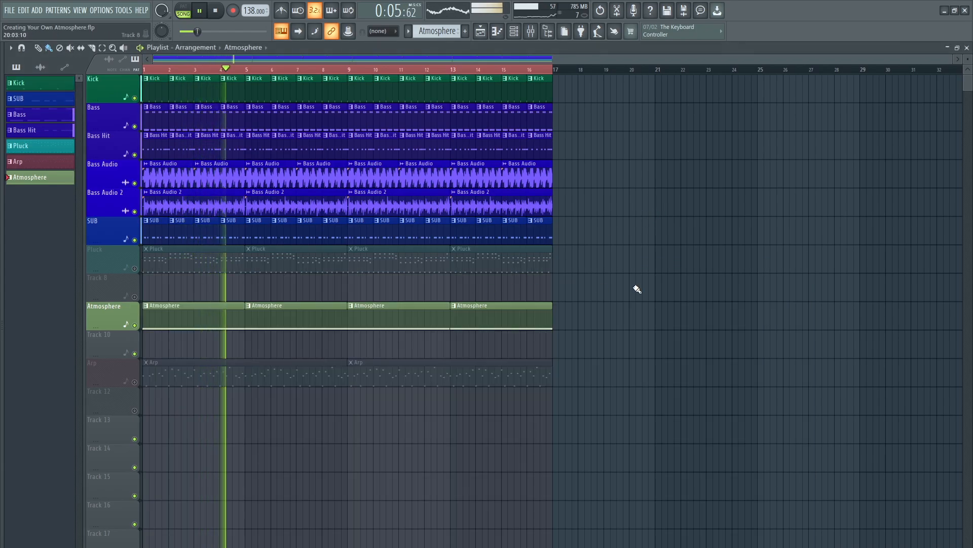
key(F9)
drag(619, 362, 619, 357)
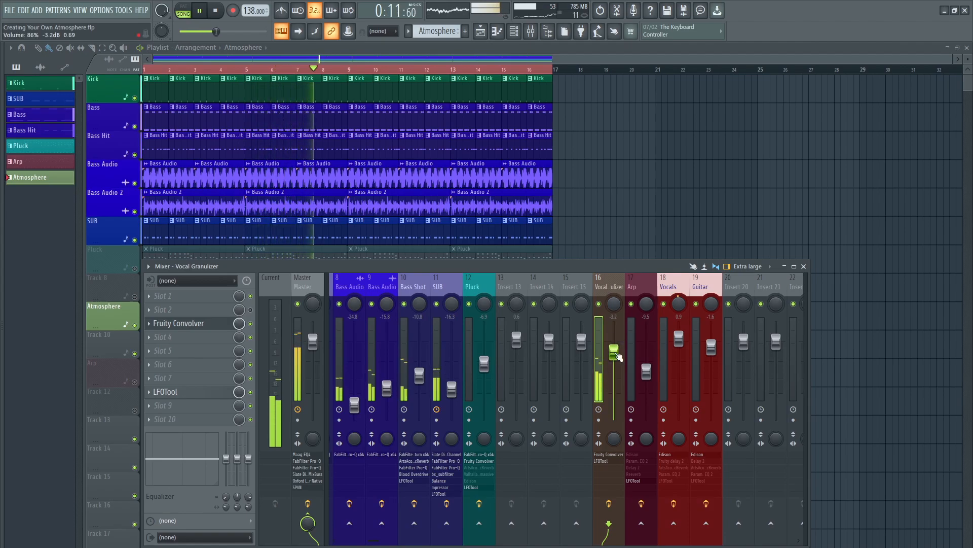
key(space)
- Close the mixer and open the Atmosphere clip's Vocal Granulizer notes in the piano roll, showing the whole C5 note
key(F9)
double_click(387, 322)
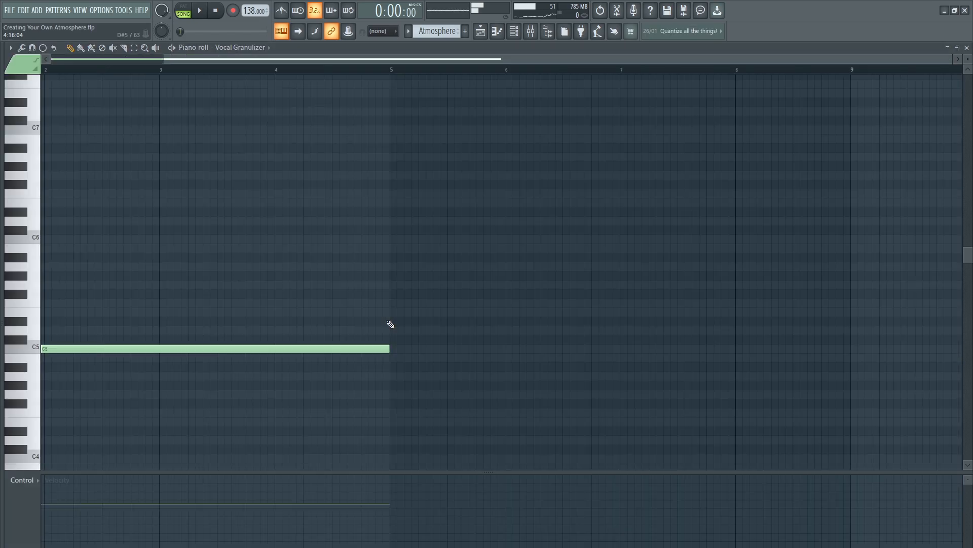
click(216, 10)
drag(239, 307, 415, 272)
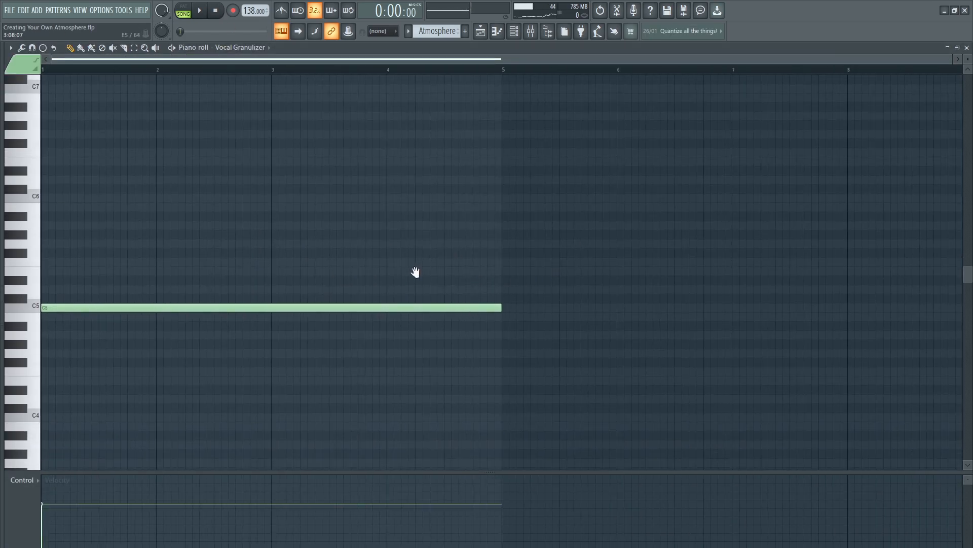
- Add a one-bar G5 note starting at bar 3 in the Vocal Granulizer pattern
click(272, 290)
drag(272, 290, 273, 243)
drag(500, 243, 386, 248)
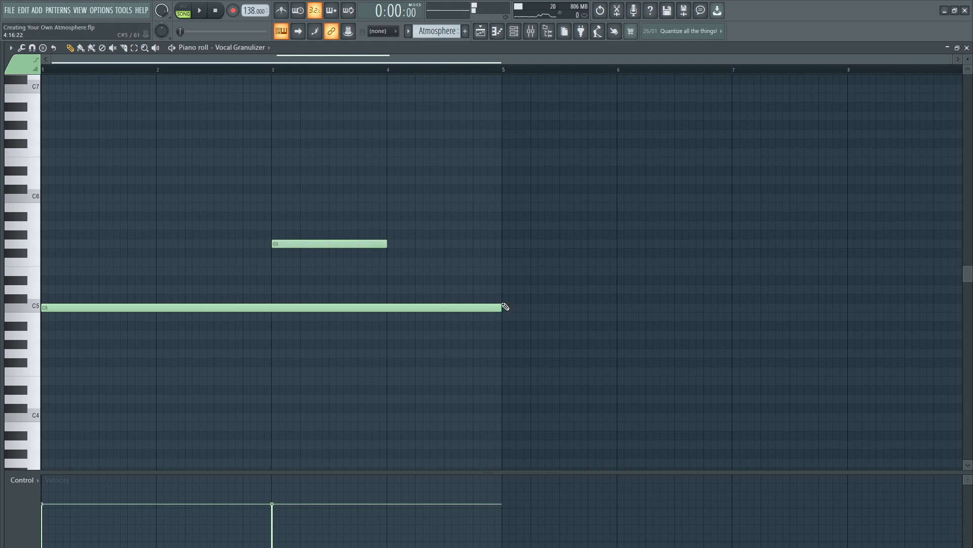
- Quantize the notes with Cell snapping and shorten the long C5 note to end at bar 3
drag(502, 307, 385, 314)
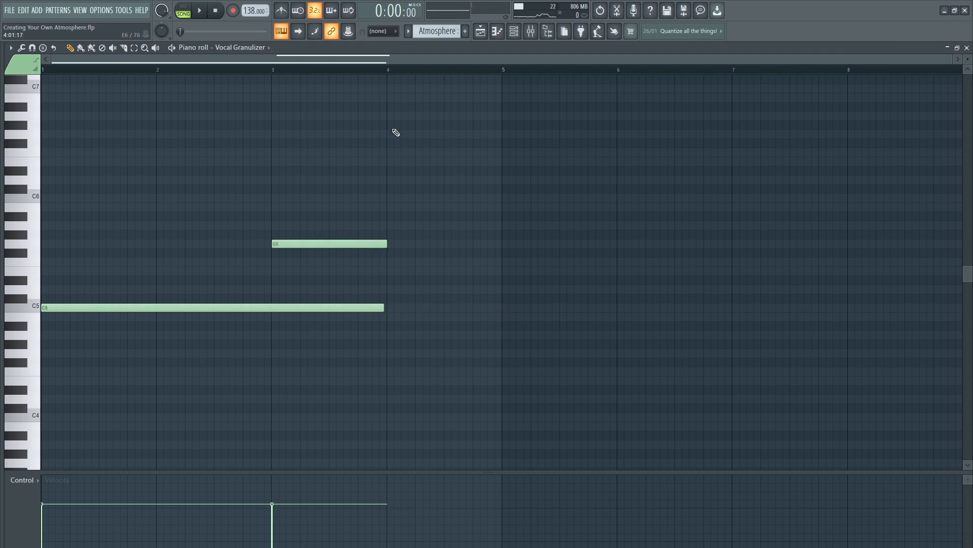
click(389, 35)
click(389, 52)
key(ctrl+a)
key(ctrl+q)
key(ctrl+d)
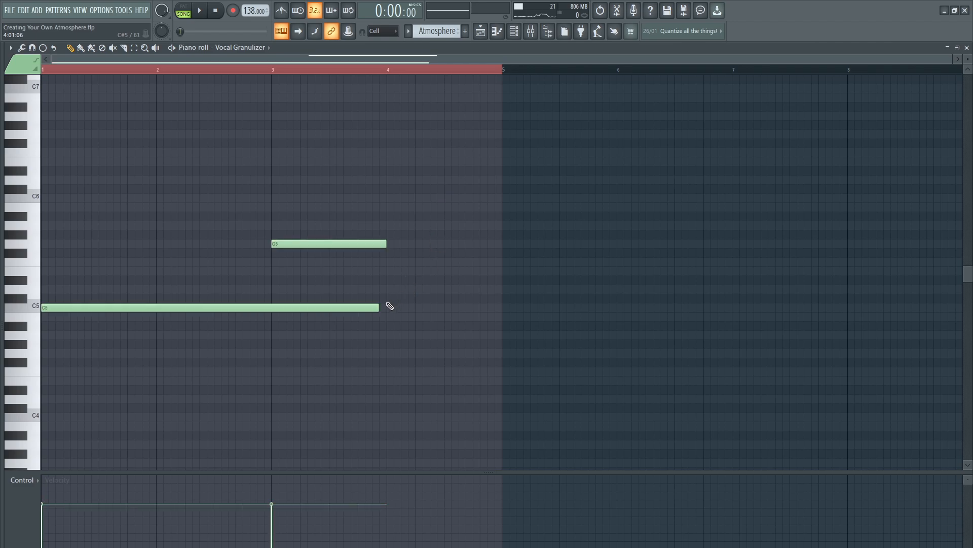
drag(385, 305, 272, 307)
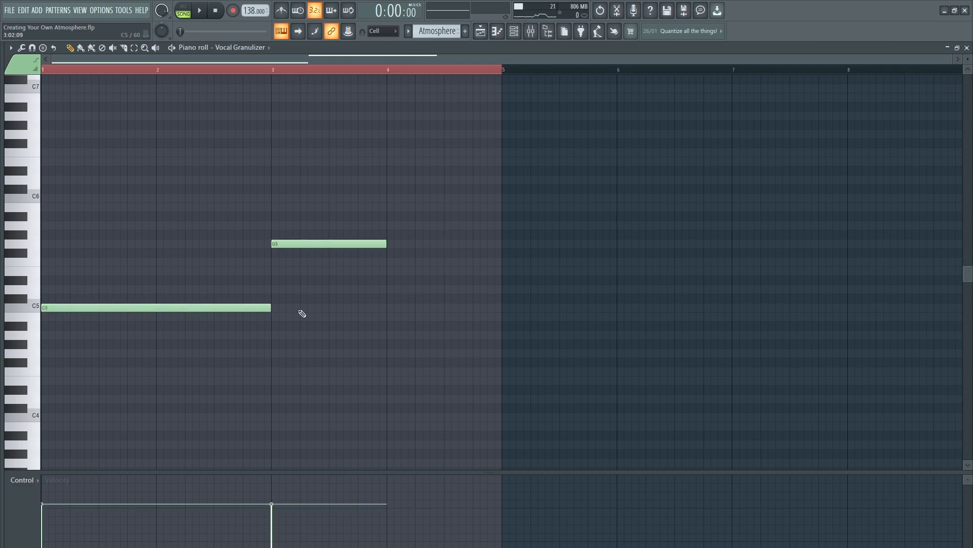
- Add a one-bar C5 note at bar 4 and extend the G5 note to bar 5 during song playback
click(391, 307)
drag(608, 307, 504, 308)
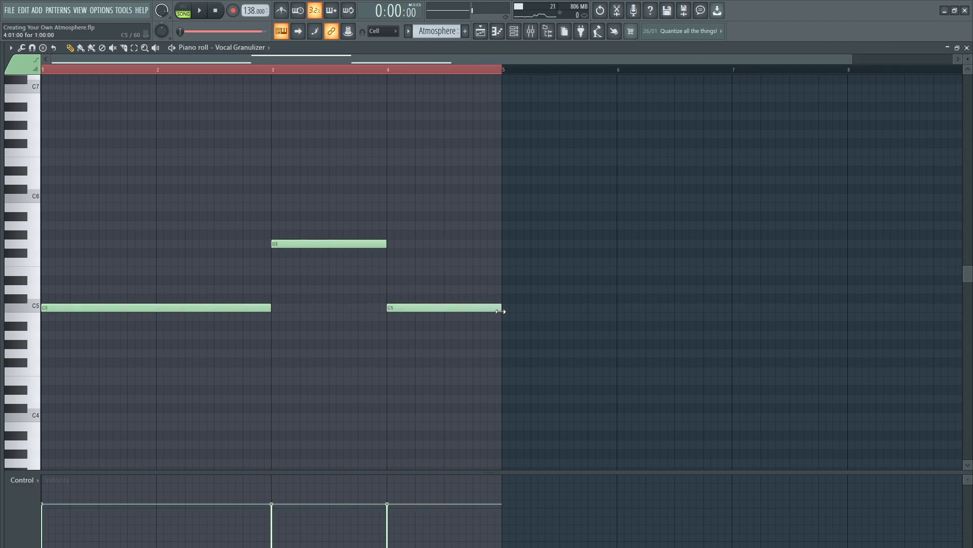
key(space)
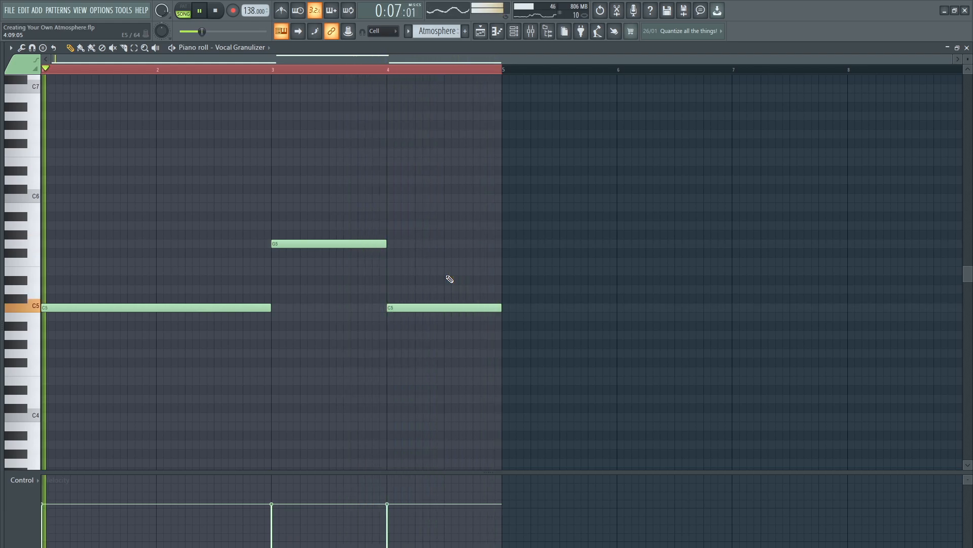
drag(388, 245, 502, 245)
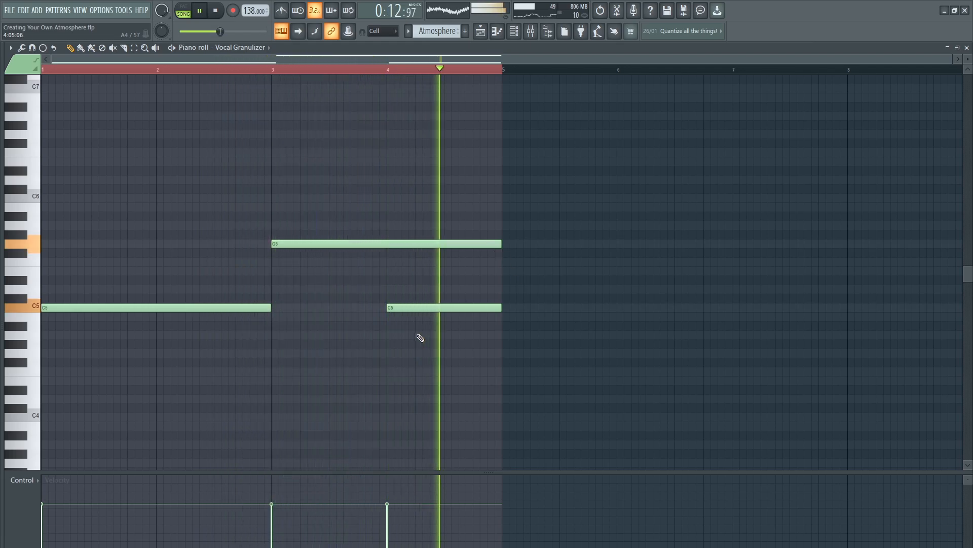
click(215, 10)
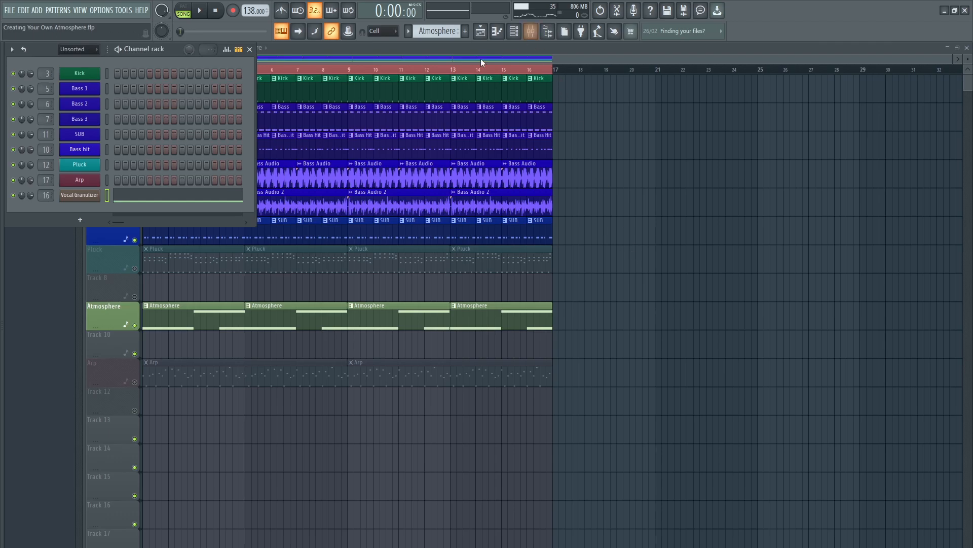
- Unmute the Arp track and its clips, and mute the first three Atmosphere clips in the playlist
click(232, 196)
drag(277, 521, 280, 538)
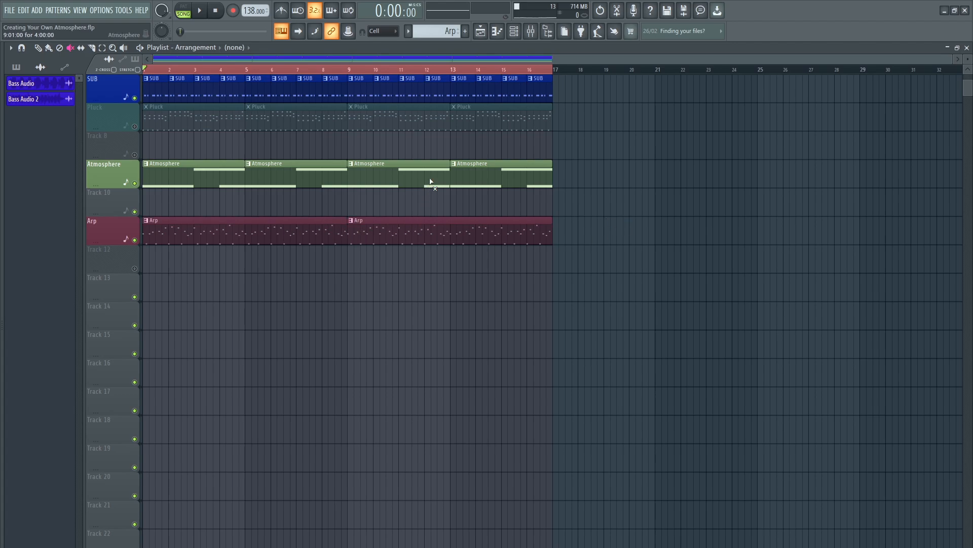
drag(430, 182, 199, 181)
click(515, 32)
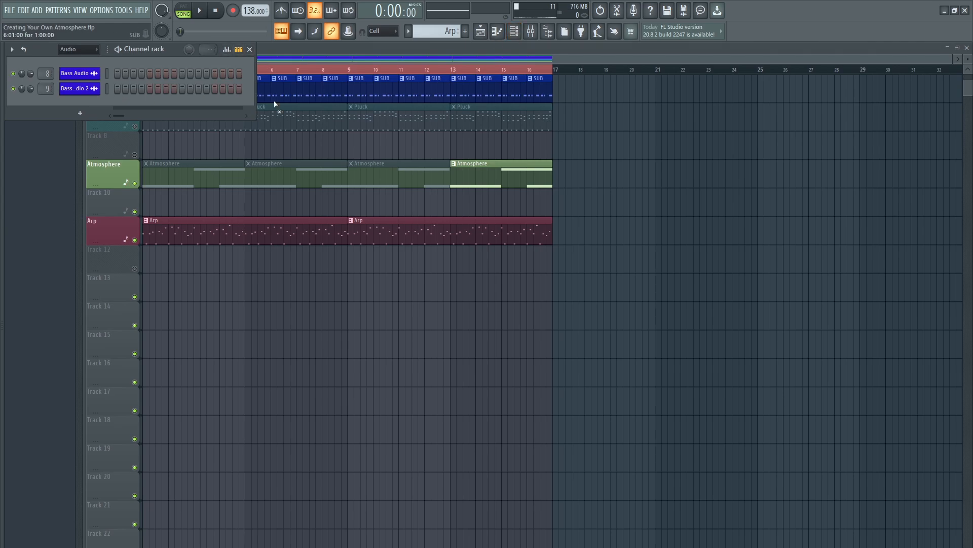
click(250, 50)
click(50, 48)
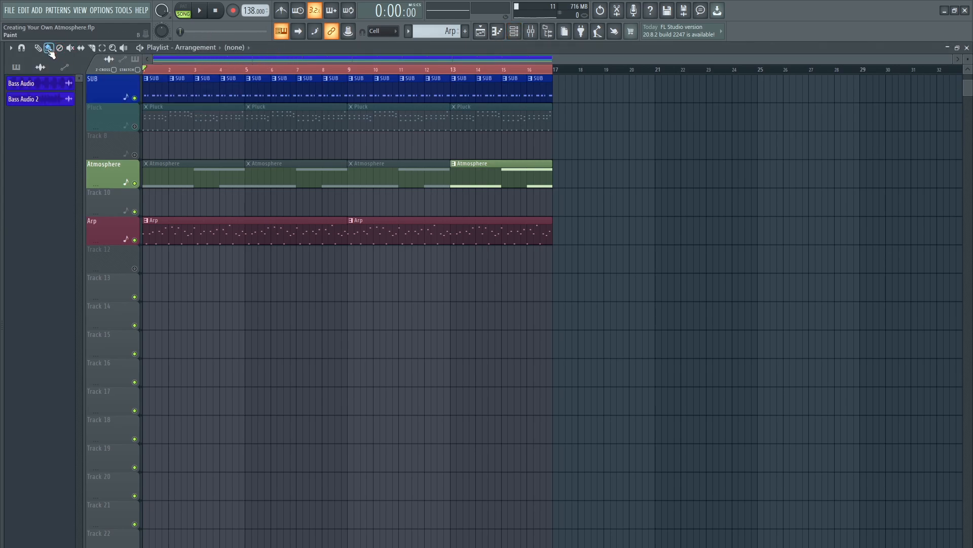
- Open the Arp clip's notes in the piano roll and listen to the arp alone in pattern mode
double_click(253, 236)
drag(216, 134, 761, 170)
click(184, 10)
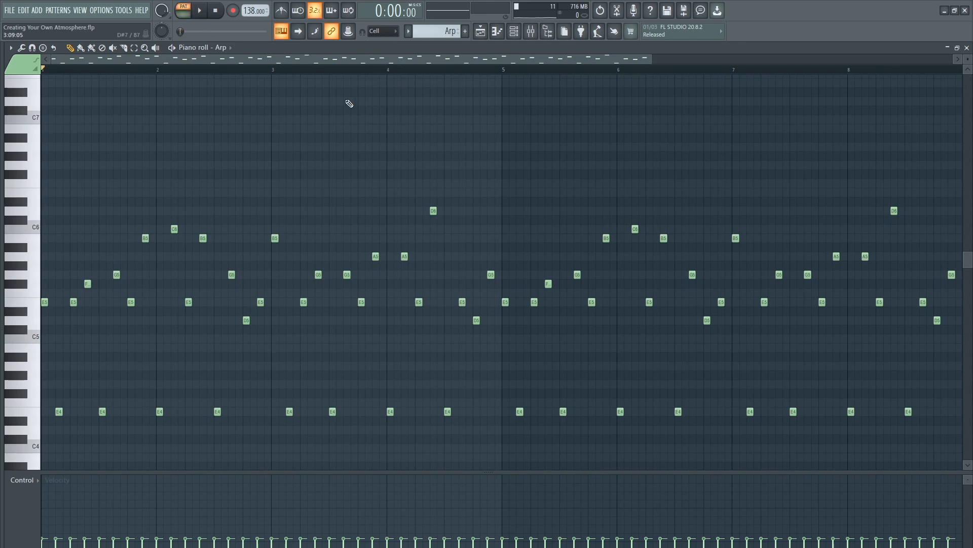
click(530, 31)
key(space)
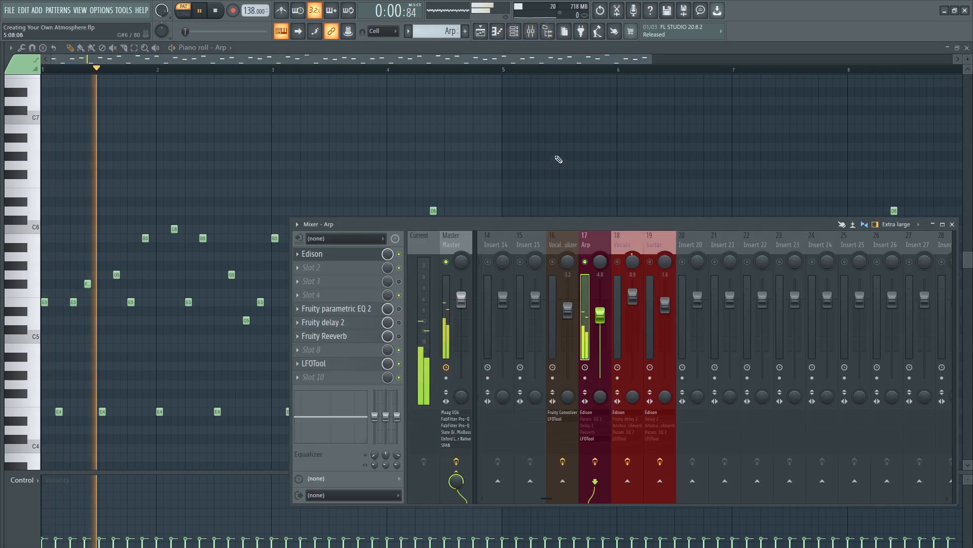
key(F9)
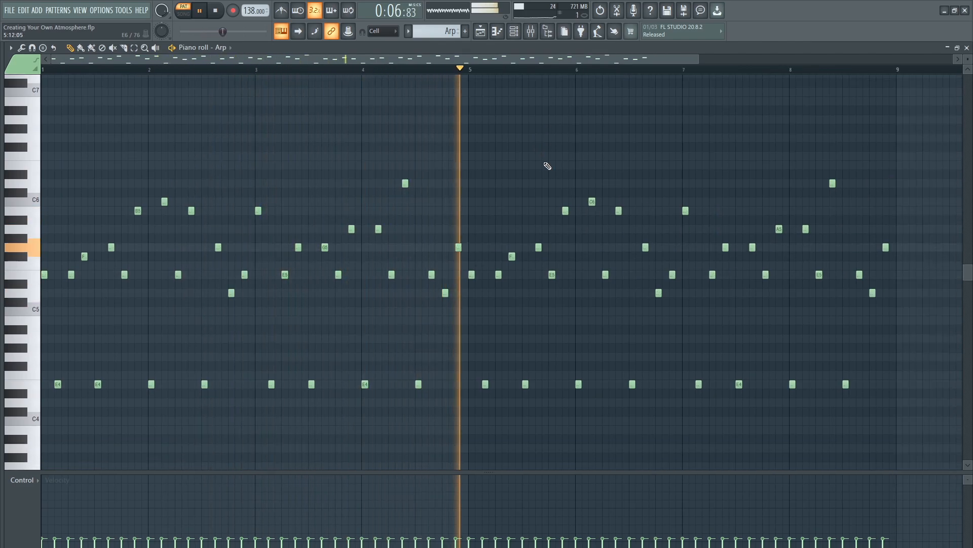
key(space)
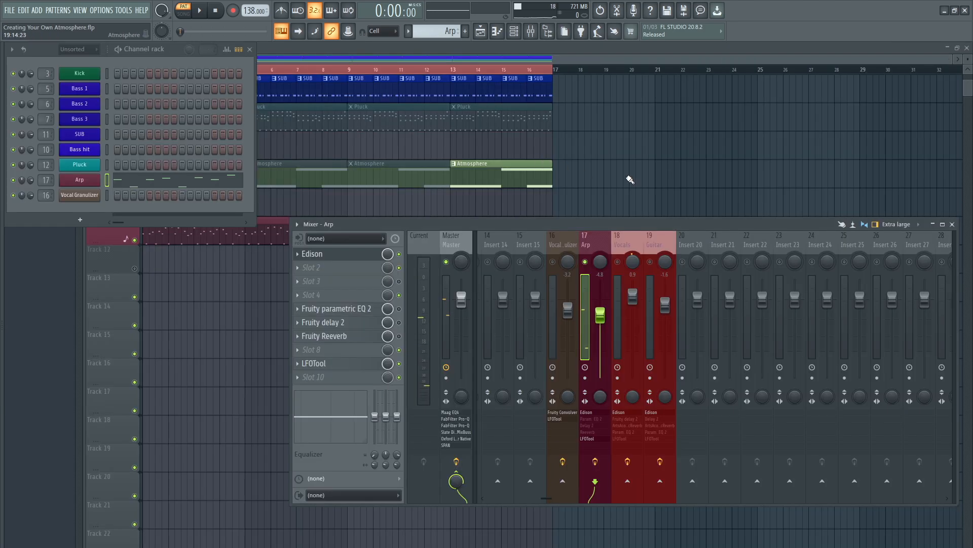
right_click(629, 180)
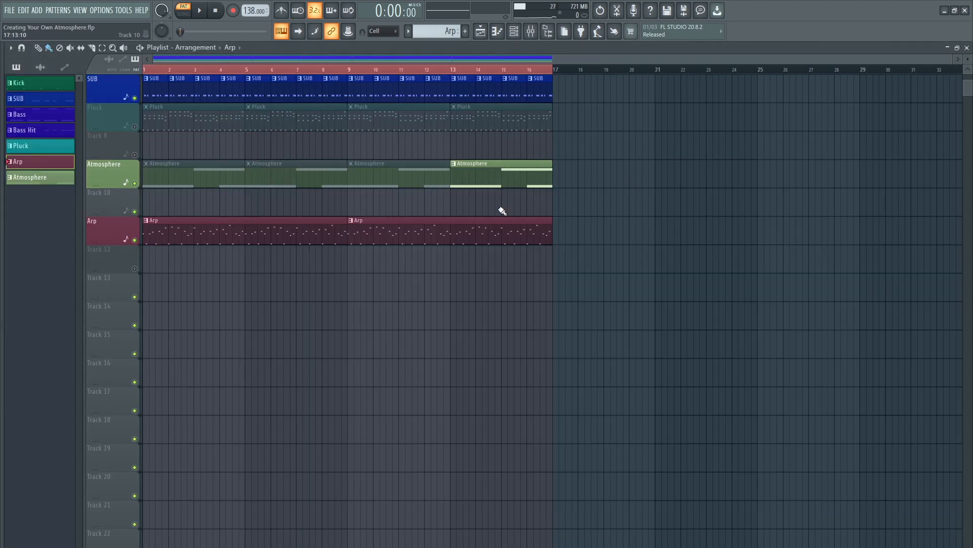
- Consolidate the Arp playlist track to audio from the track start
right_click(110, 226)
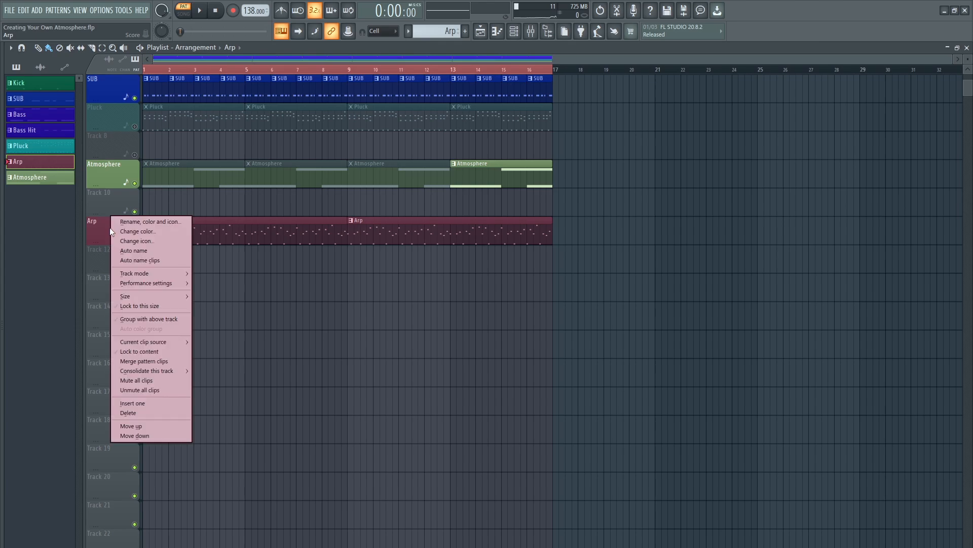
mouse_move(175, 370)
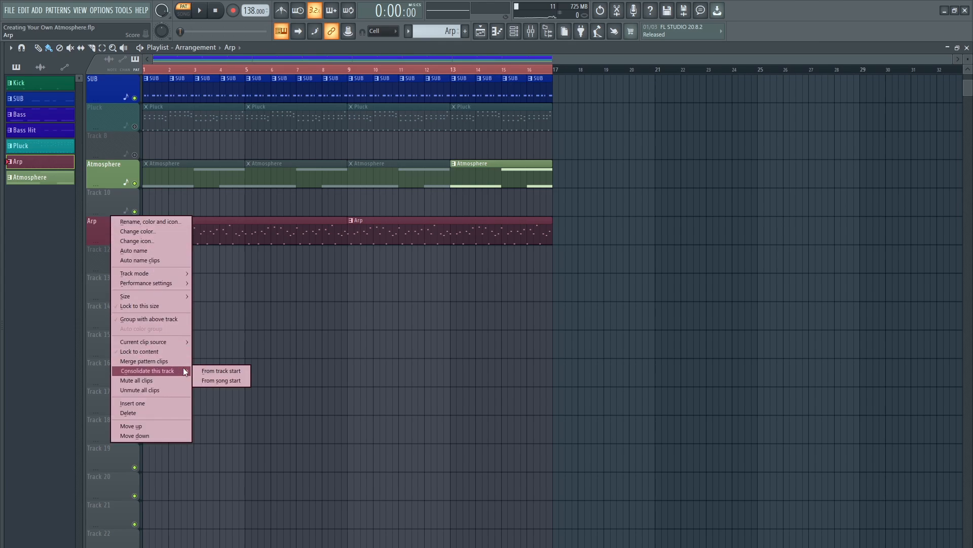
click(227, 370)
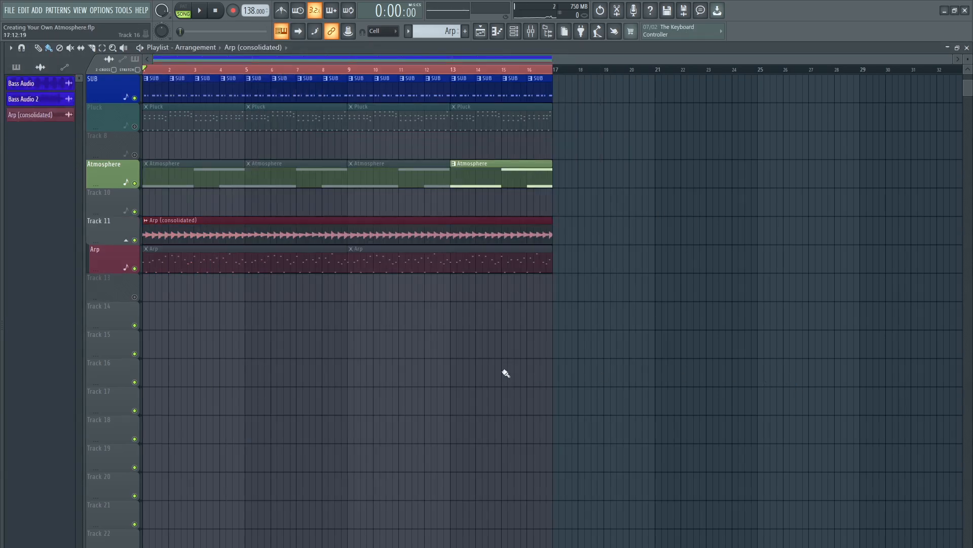
drag(175, 229, 579, 232)
drag(525, 258, 295, 267)
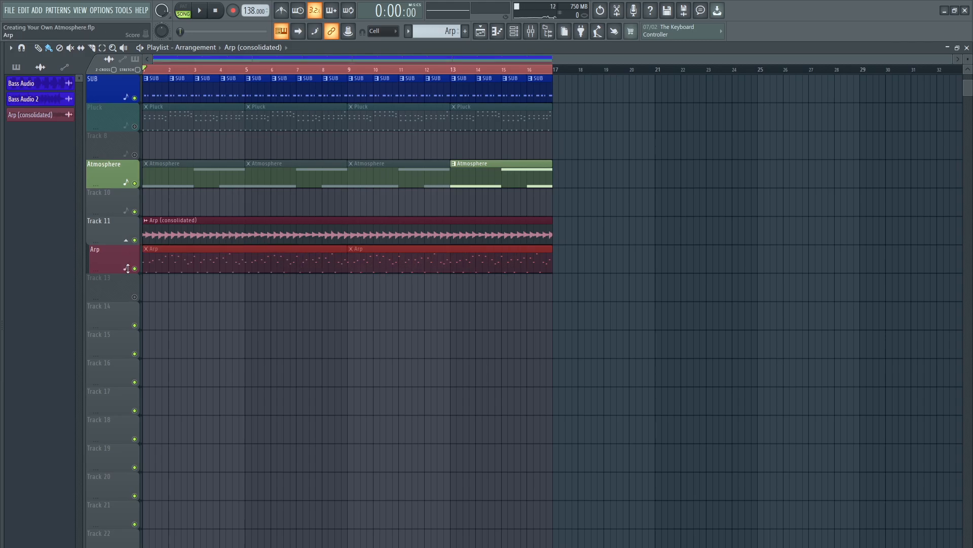
- Open Edison on the Arp mixer track and load the consolidated Arp sample into it
double_click(239, 226)
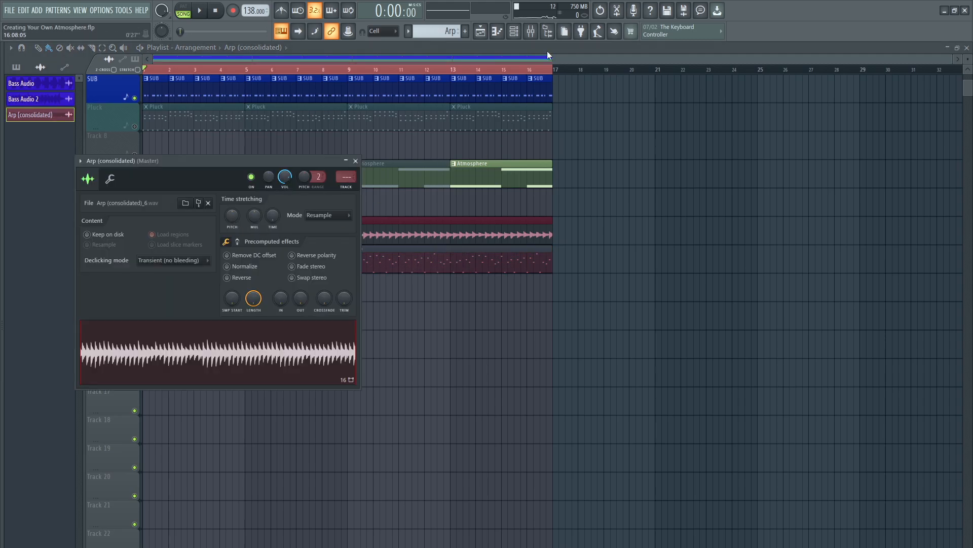
click(533, 32)
click(546, 243)
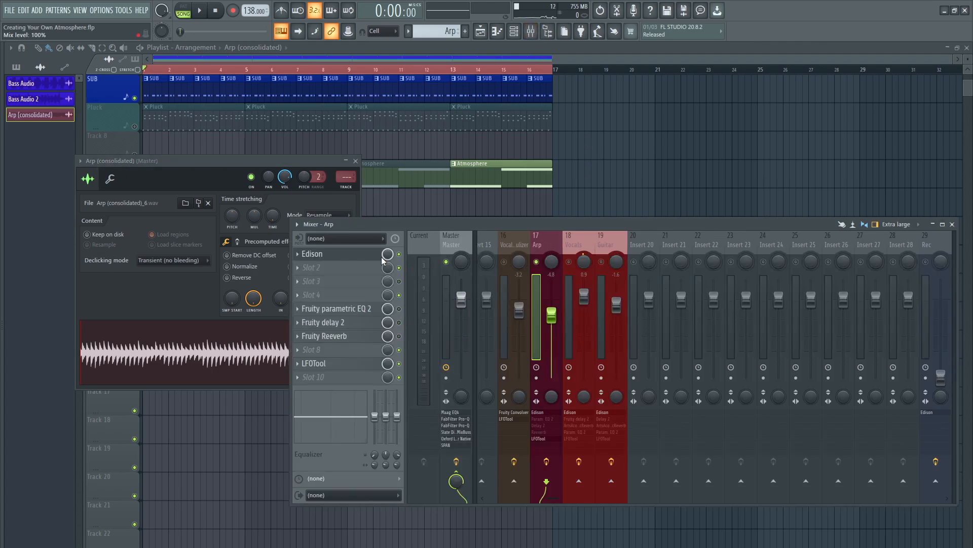
drag(424, 225, 520, 199)
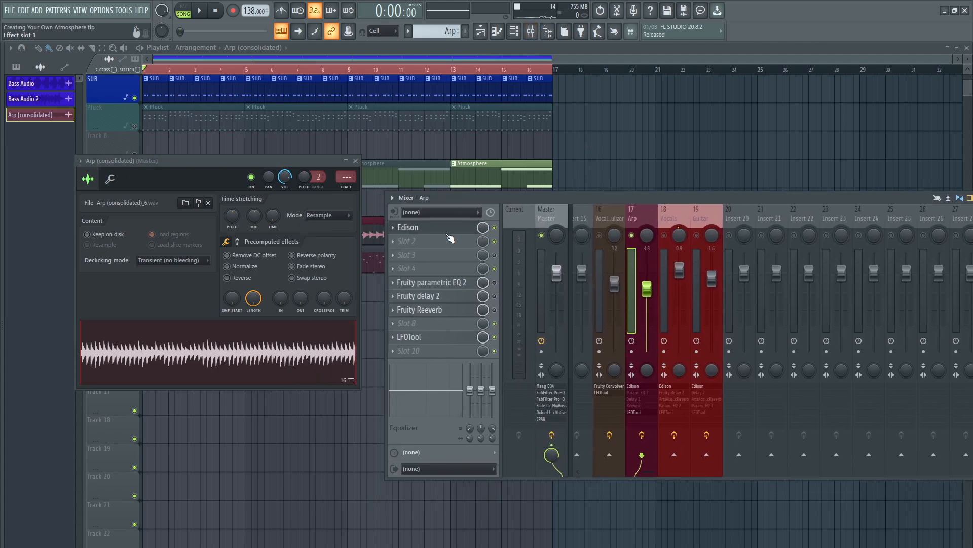
click(472, 232)
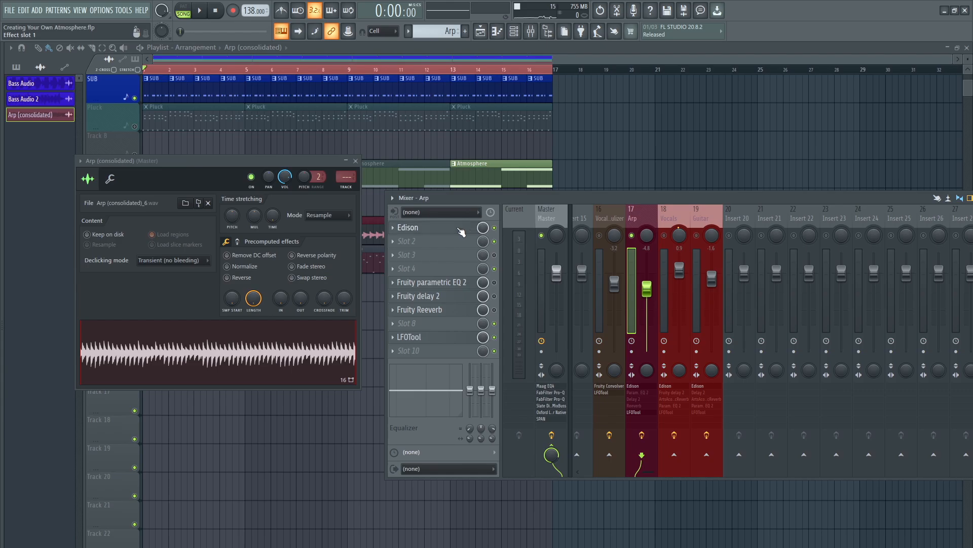
drag(422, 177, 563, 163)
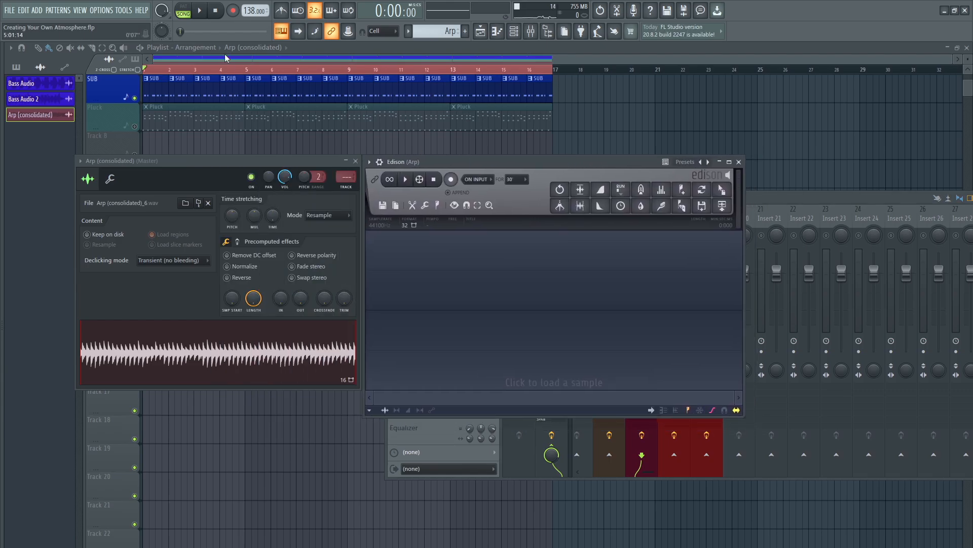
drag(238, 352, 513, 337)
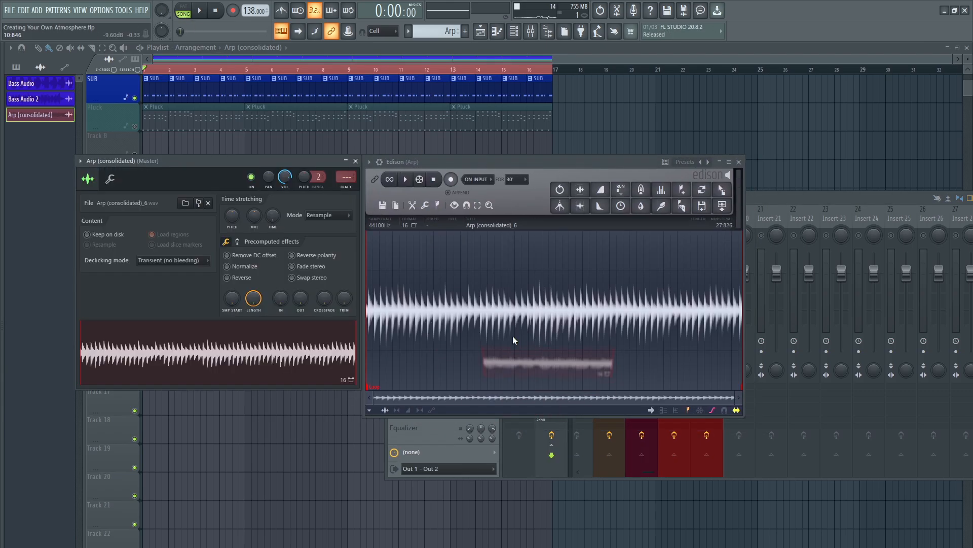
- Play the unprocessed Arp sample in Edison to hear how it sounds
drag(582, 162, 410, 171)
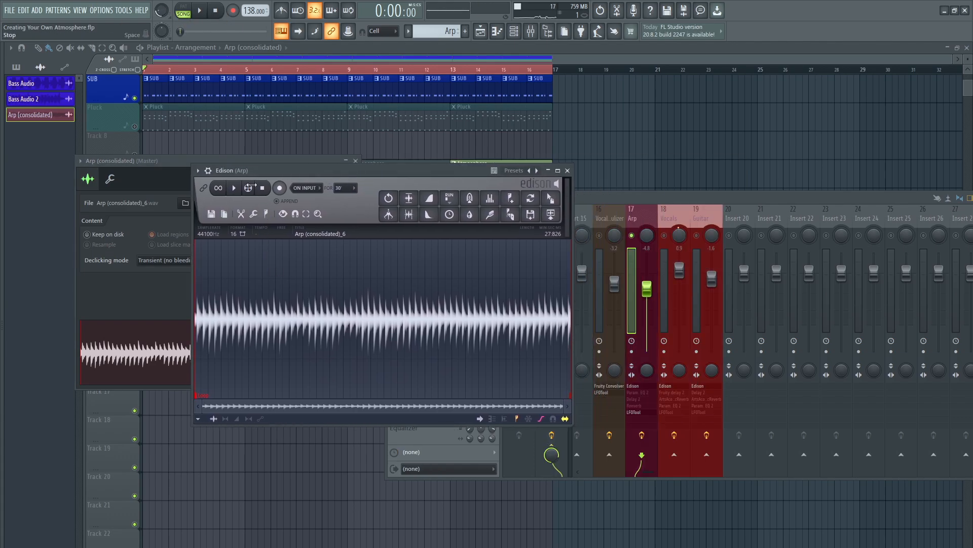
click(233, 188)
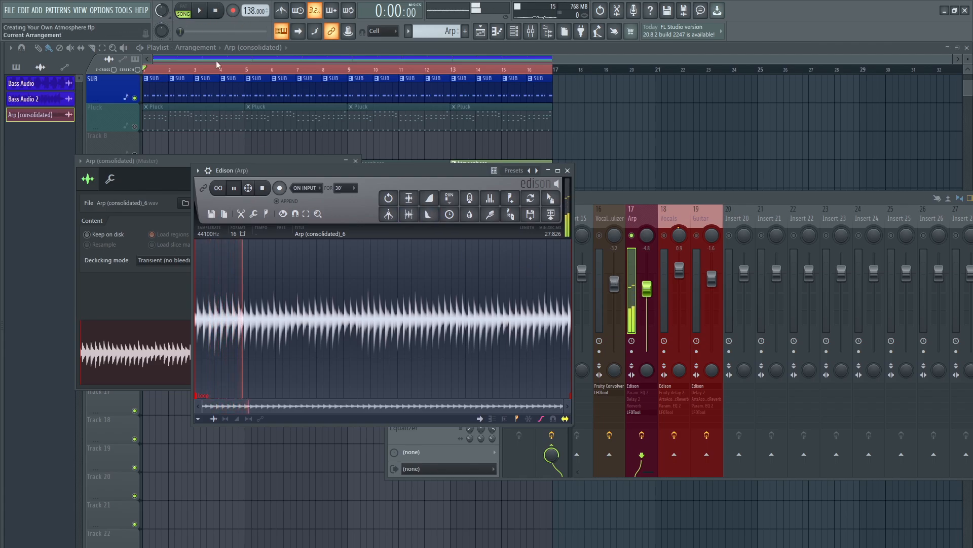
click(262, 188)
right_click(168, 16)
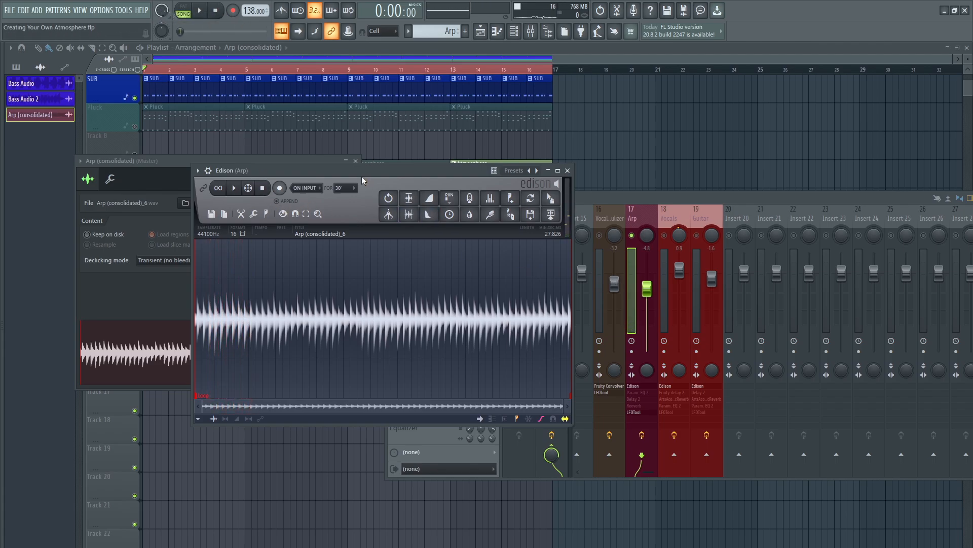
- Apply the Blur effect to the whole Arp sample in Edison and play back the result
drag(361, 172, 302, 140)
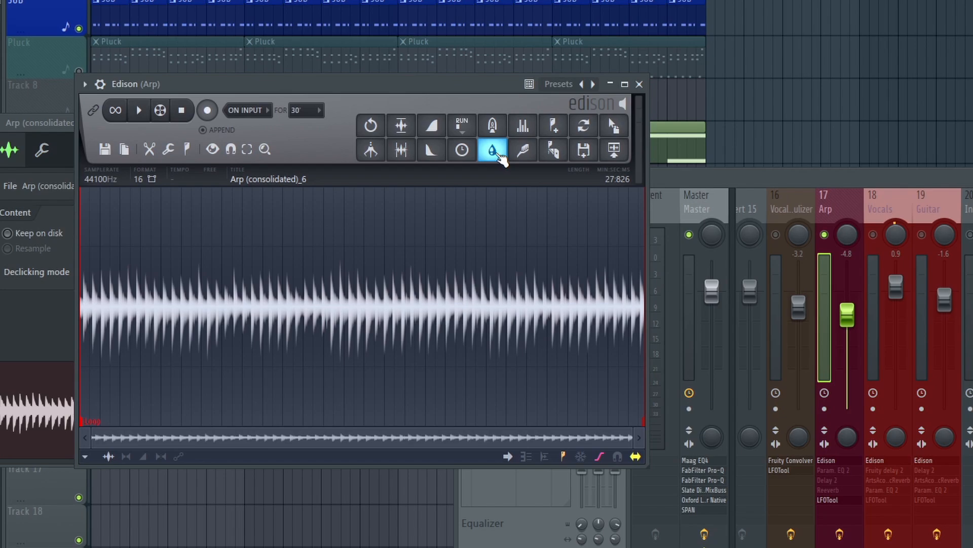
click(497, 151)
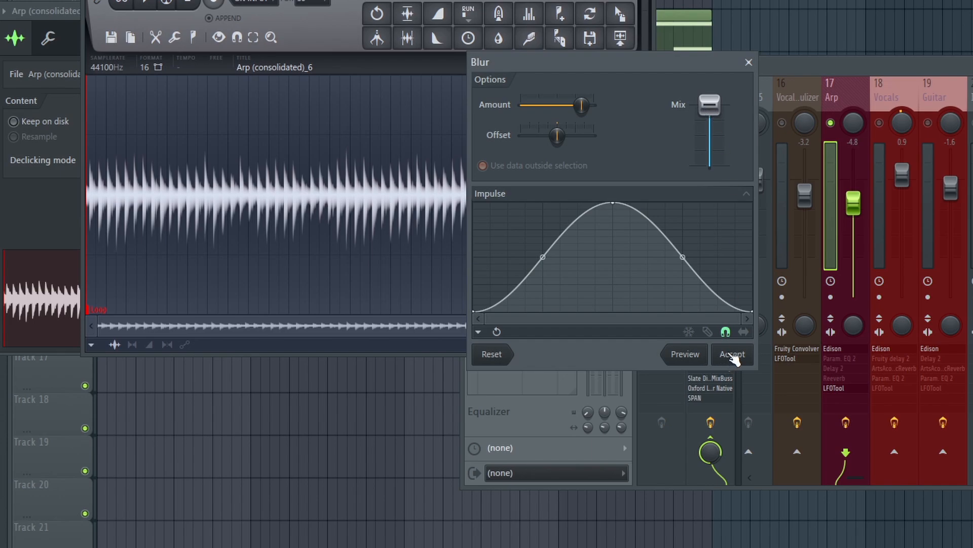
click(733, 354)
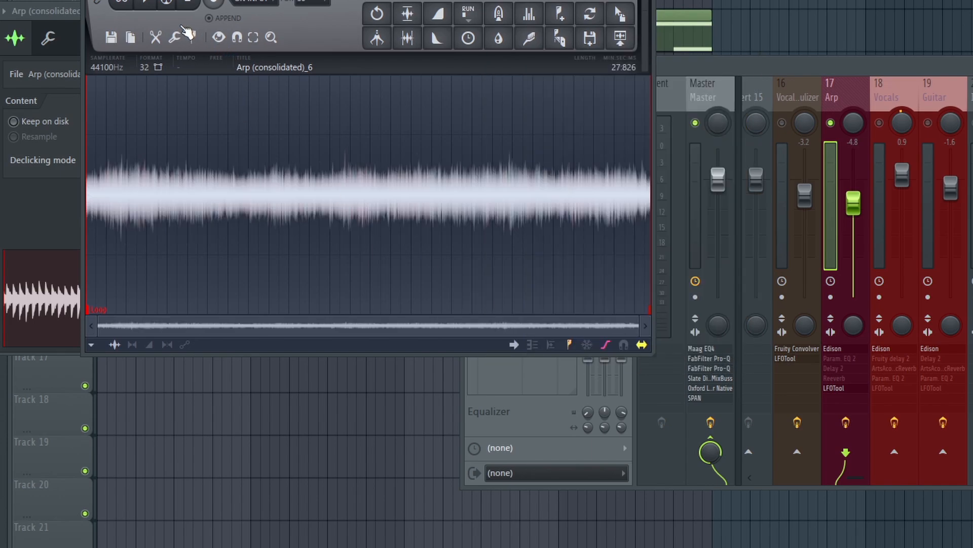
click(158, 6)
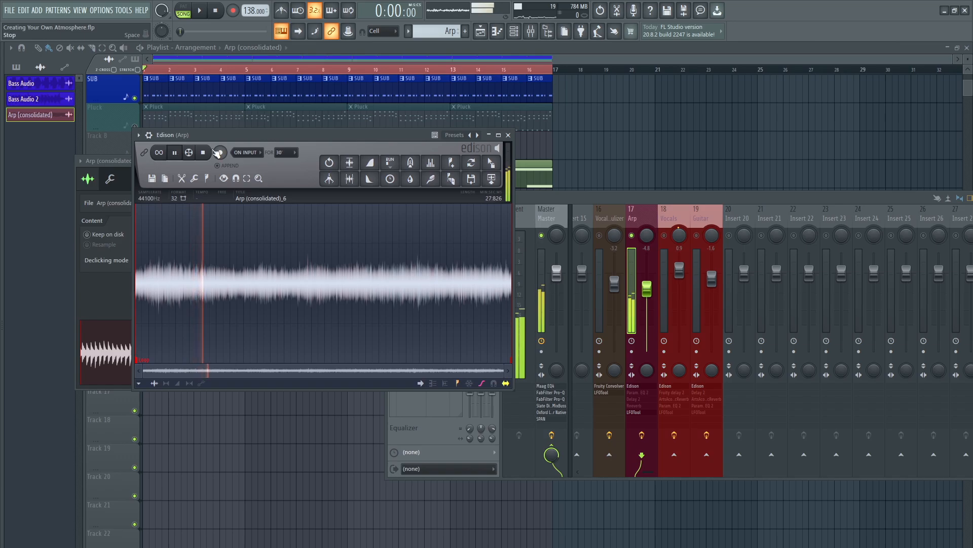
click(204, 152)
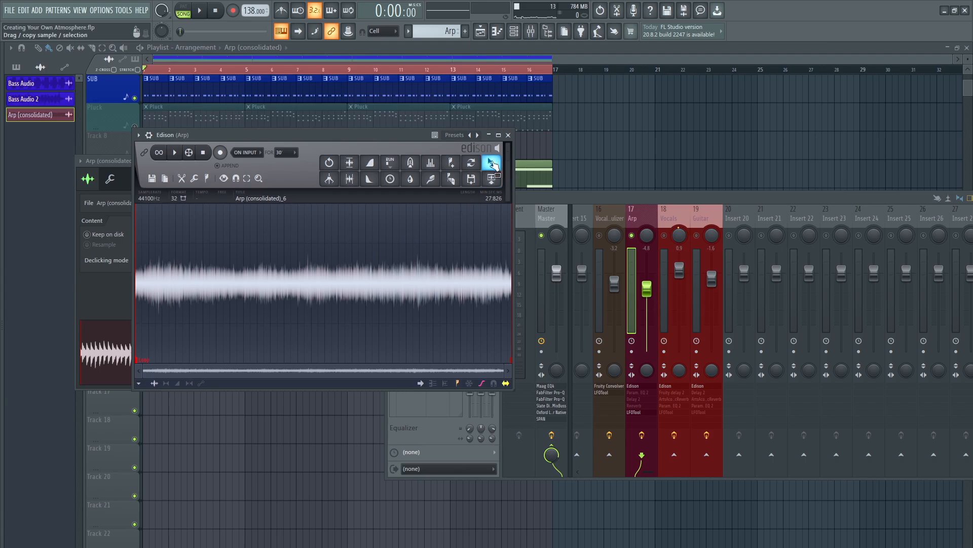
- Place the blurred Arp sample from Edison at bar 1 of playlist Track 13
drag(491, 163, 172, 331)
drag(165, 288, 163, 290)
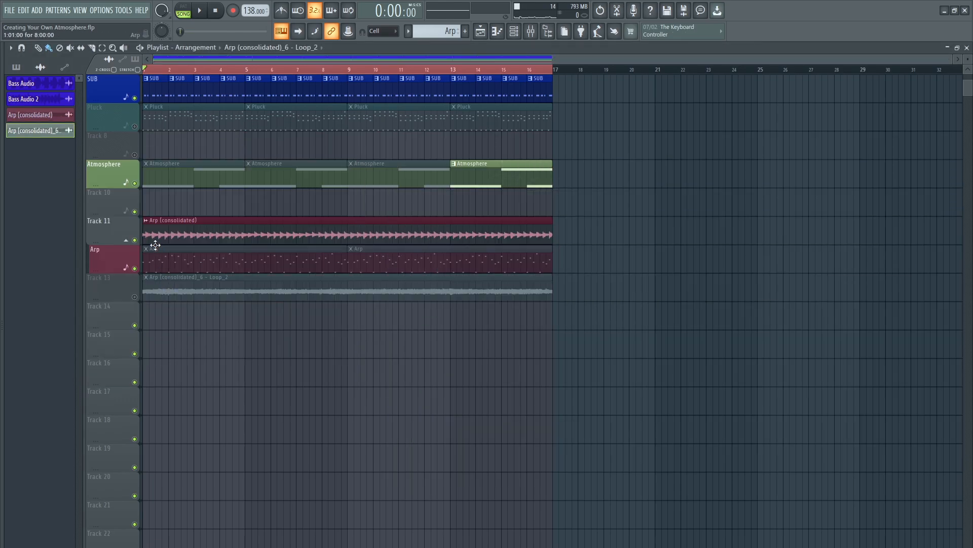
- Mute Track 11 and the Arp playlist track, and unmute Track 13, naming it after its blurred Arp clip
click(134, 240)
click(135, 268)
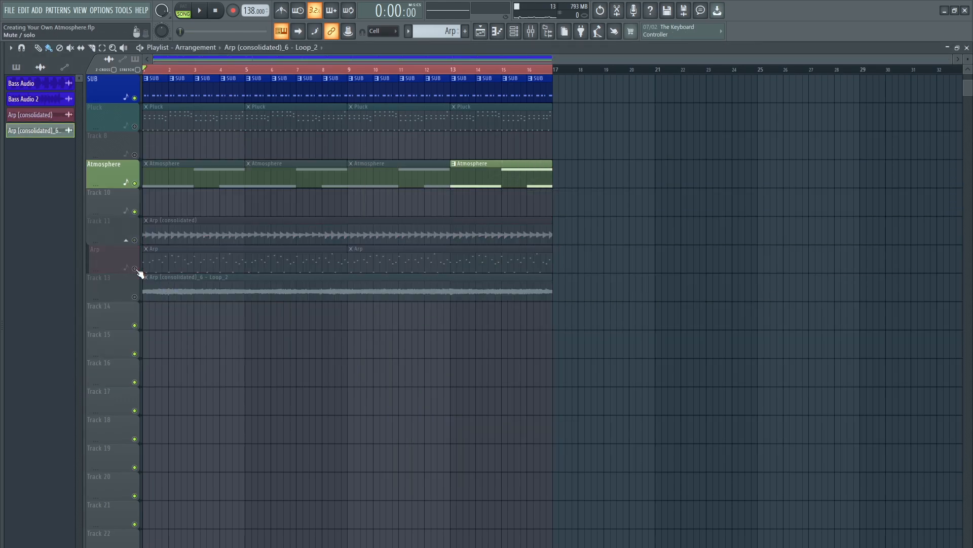
click(135, 296)
right_click(115, 288)
click(147, 307)
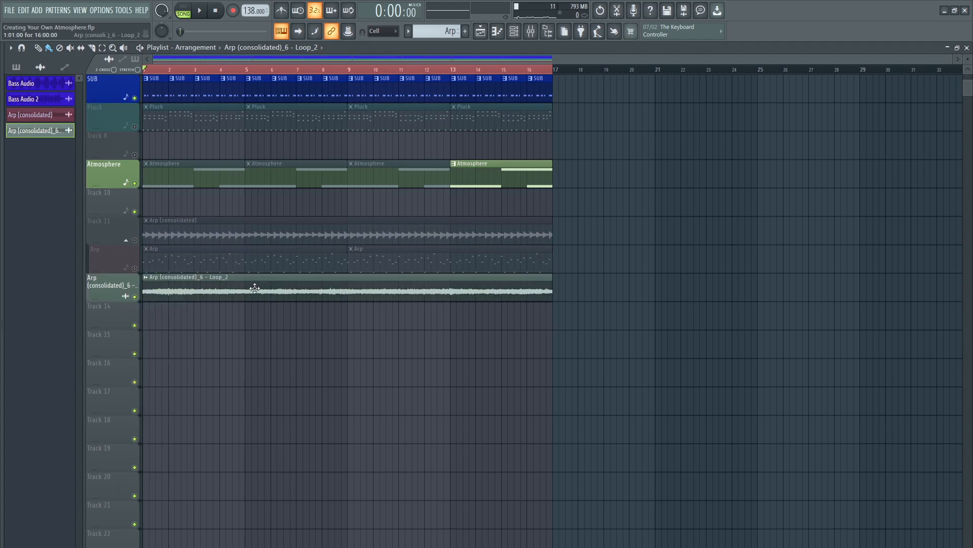
- Route the blurred Arp sample to mixer track 17, Arp, and disable Edison on that track
double_click(255, 288)
click(530, 31)
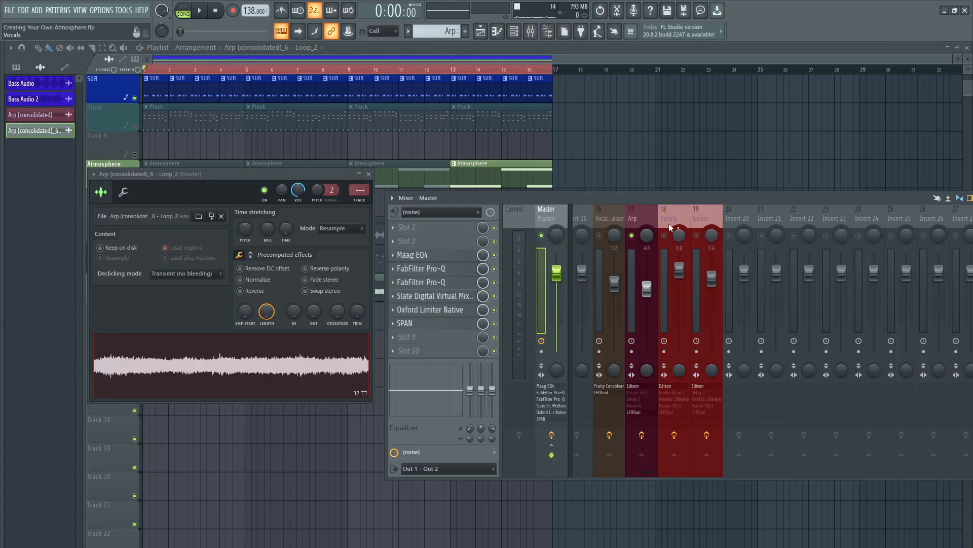
click(646, 217)
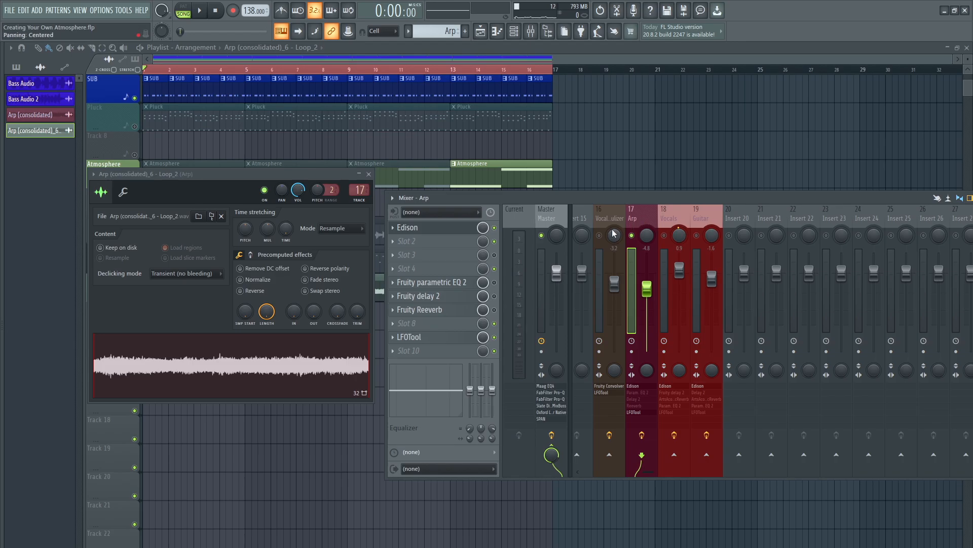
click(494, 228)
- Play the soloed blurred Arp and lower the Arp mixer track to -5.3 dB
key(space)
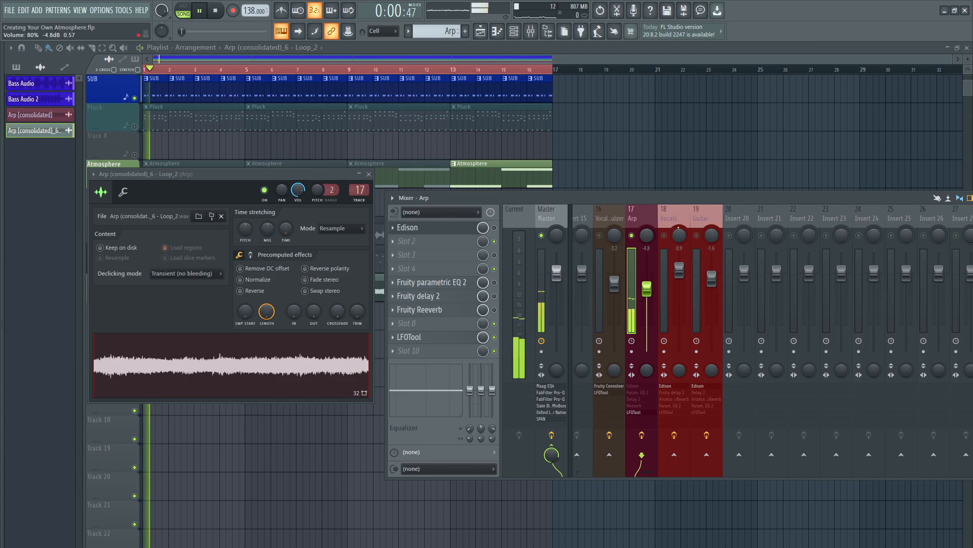
drag(649, 290, 650, 291)
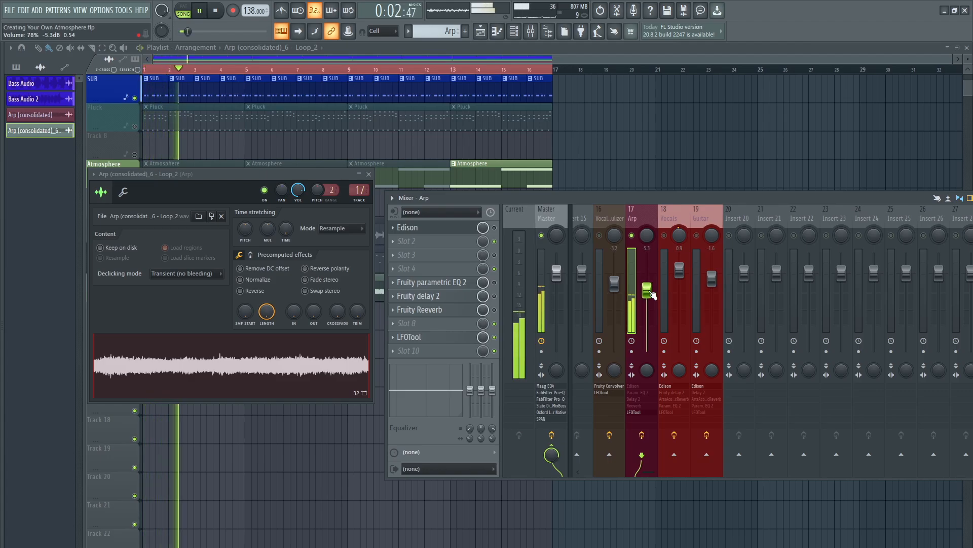
key(space)
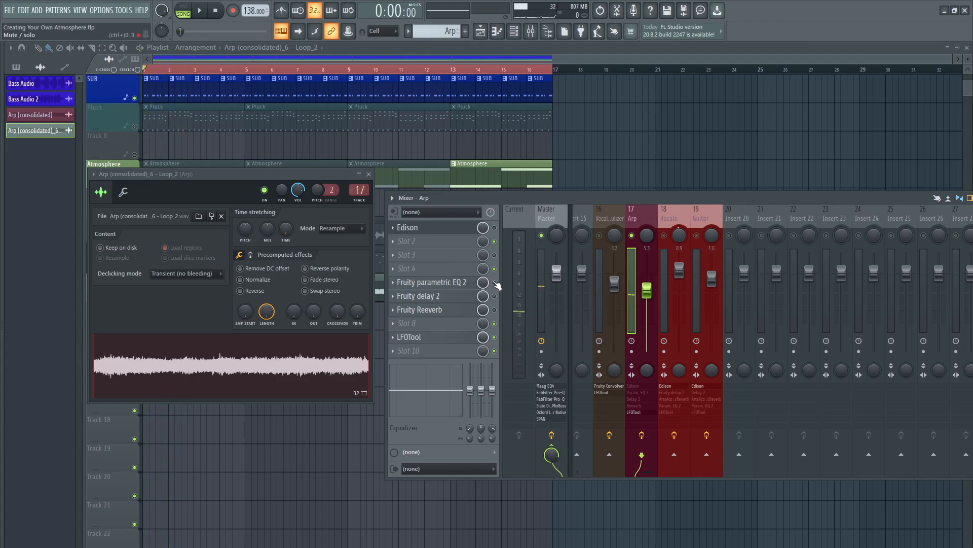
- Enable Fruity parametric EQ 2, Fruity delay 2 and Fruity Reeverb on the Arp mixer track, checking their settings and playing the result
click(472, 284)
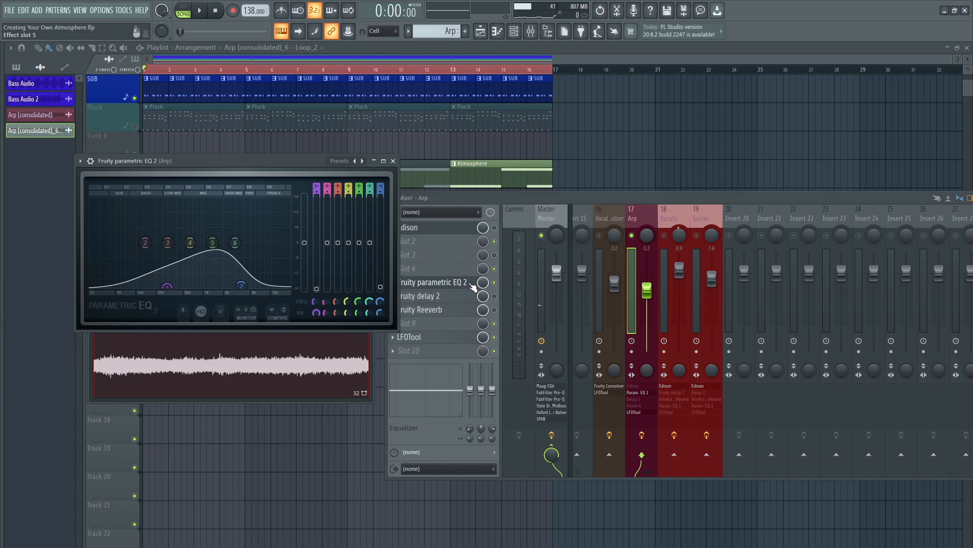
click(471, 285)
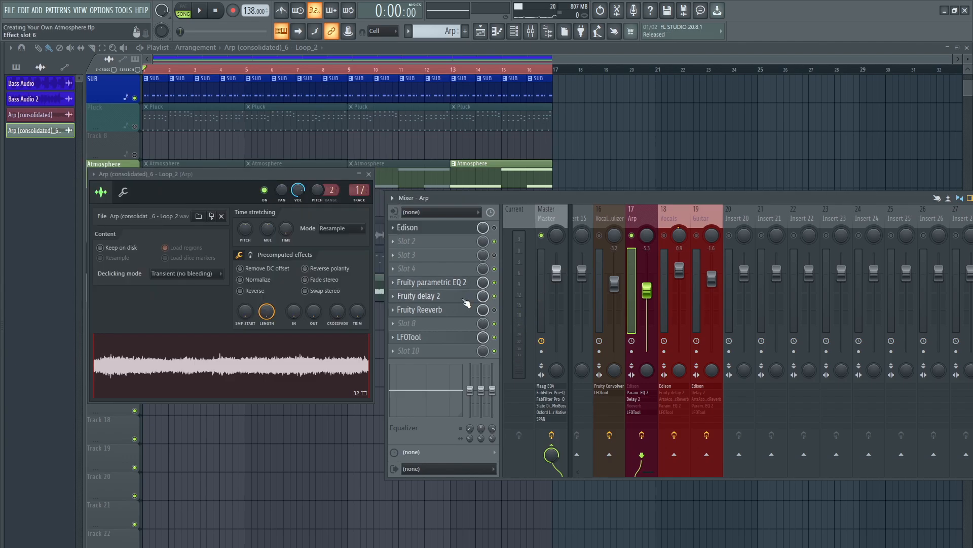
click(465, 299)
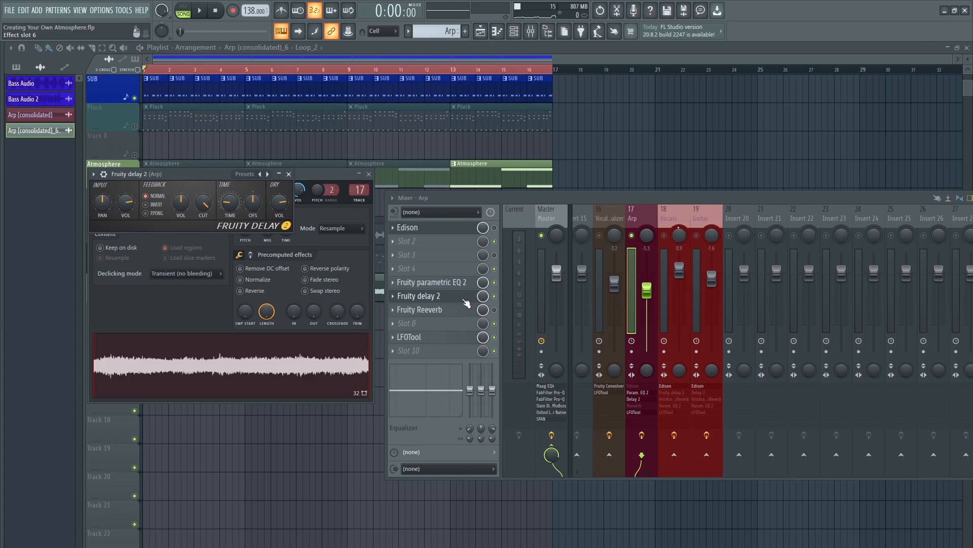
click(466, 299)
click(451, 309)
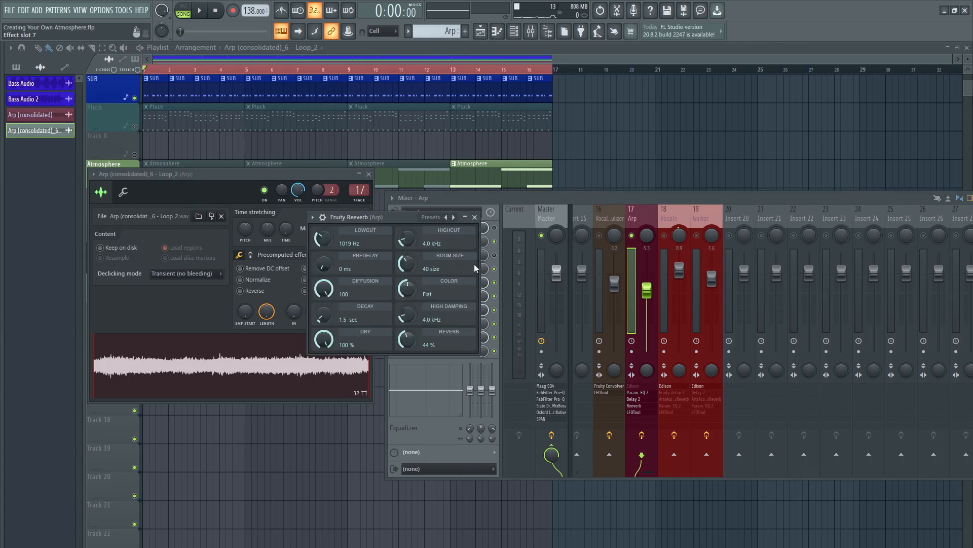
click(474, 217)
key(space)
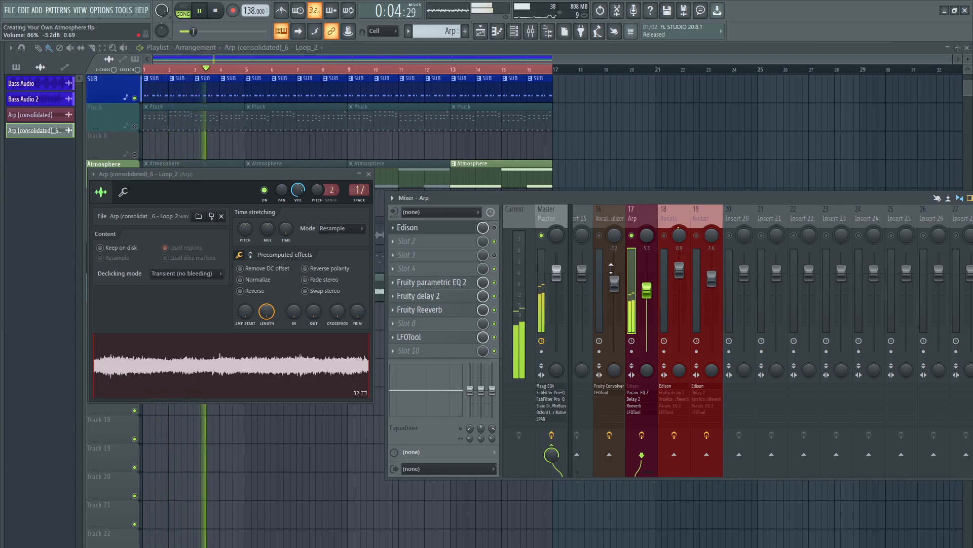
key(space)
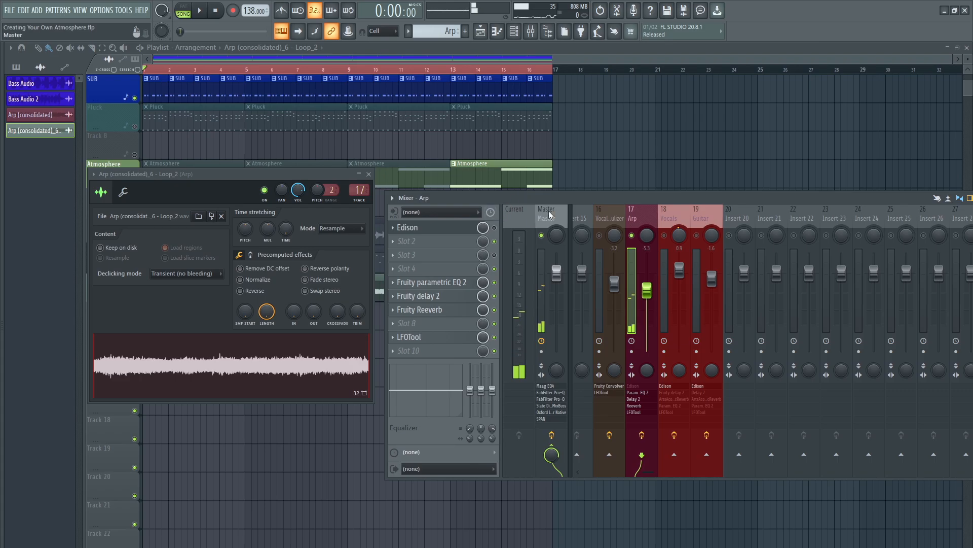
- Unsolo the Arp mixer track and lower its level to about -10.3 dB while the song plays
drag(530, 198, 346, 159)
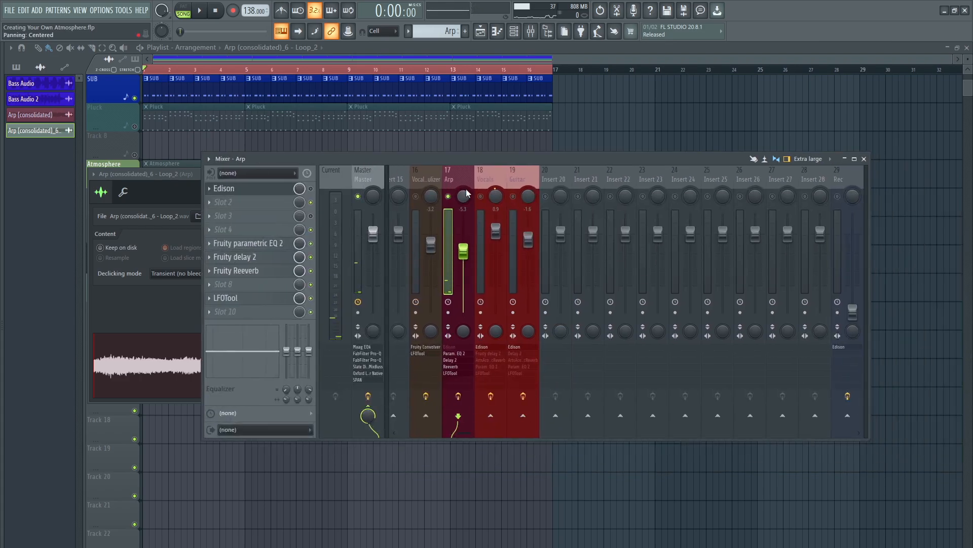
right_click(448, 197)
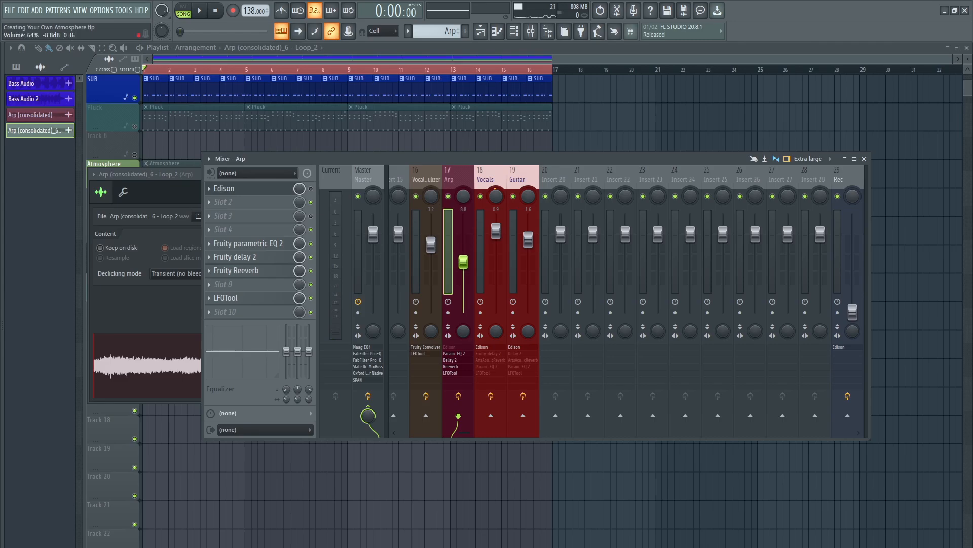
key(space)
scroll(465, 268, down, 1)
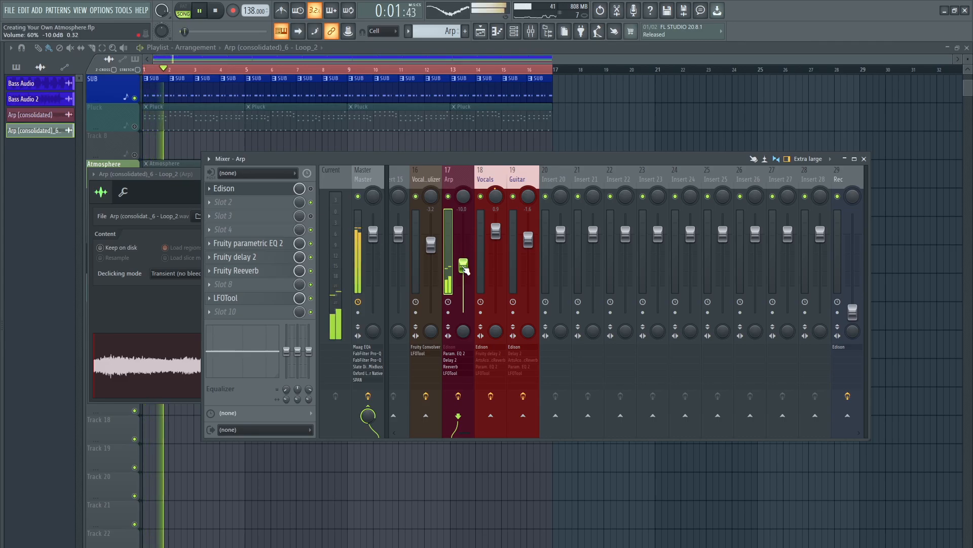
scroll(464, 267, down, 1)
scroll(514, 167, up, 3)
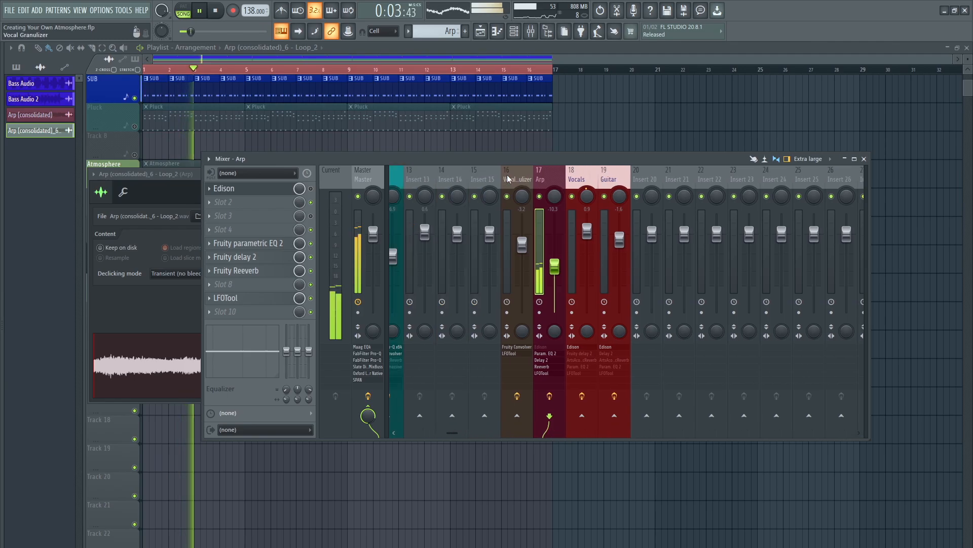
scroll(507, 175, down, 3)
scroll(461, 272, up, 2)
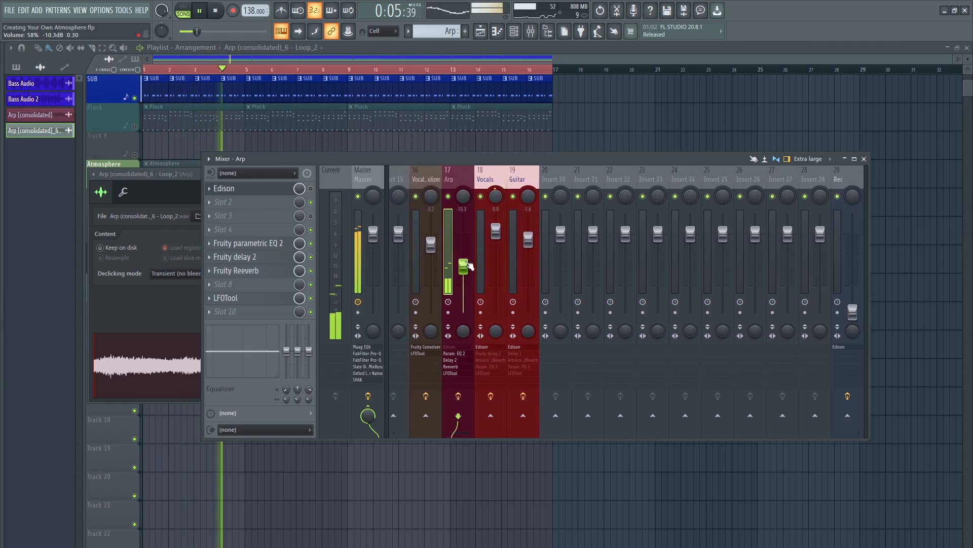
key(space)
- Unmute the first three Atmosphere clips and lower the Vocal Granulizer mixer track to -5.0 dB during song playback
key(F9)
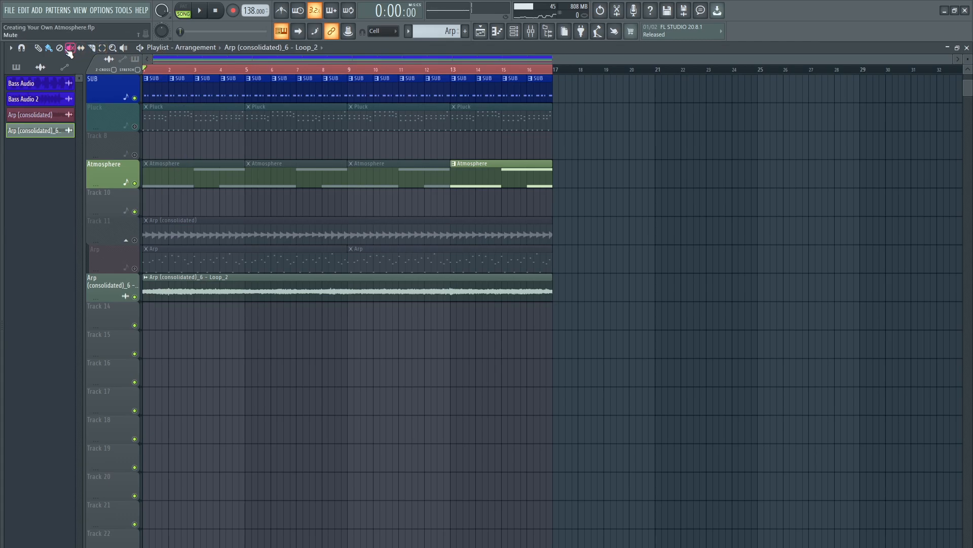
drag(222, 170, 375, 179)
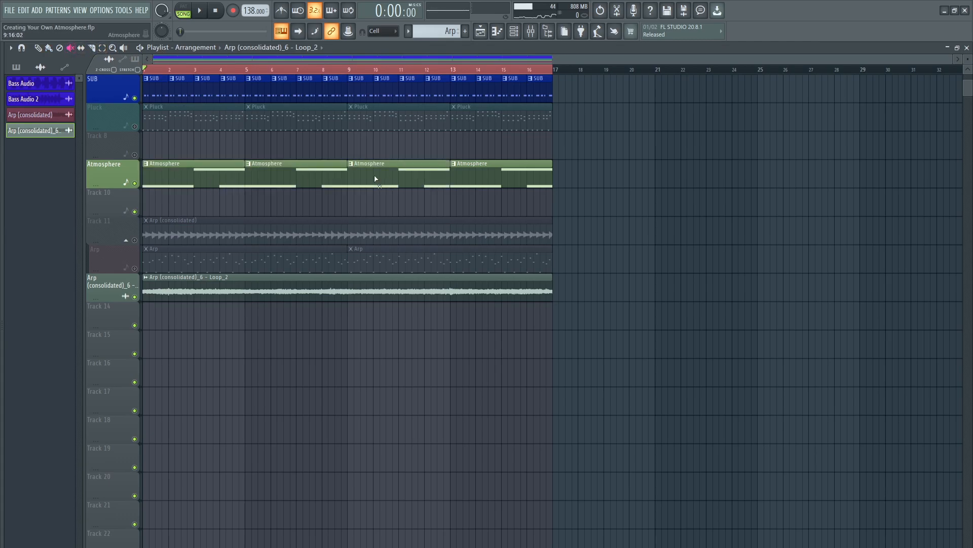
click(546, 33)
click(426, 186)
key(space)
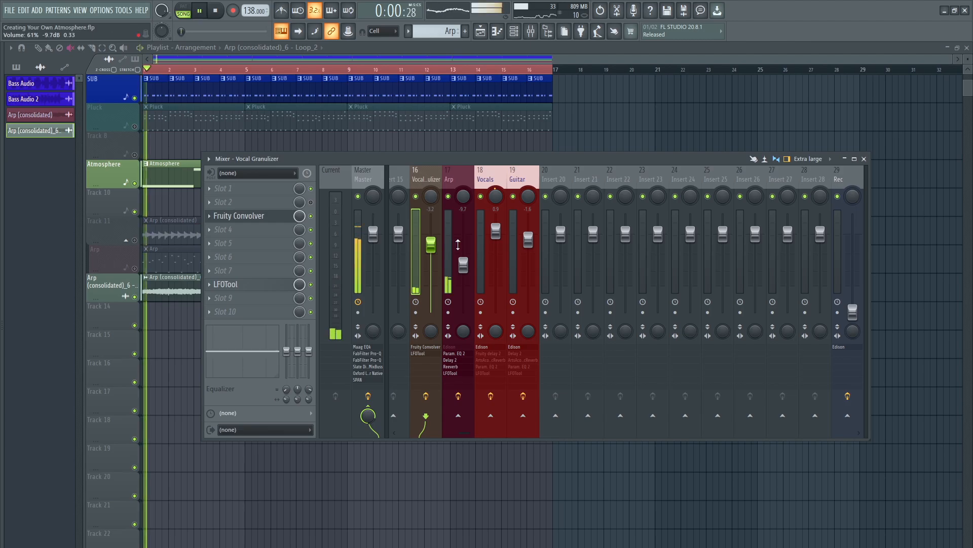
mouse_move(430, 245)
mouse_down()
mouse_move(463, 265)
mouse_move(434, 250)
mouse_up()
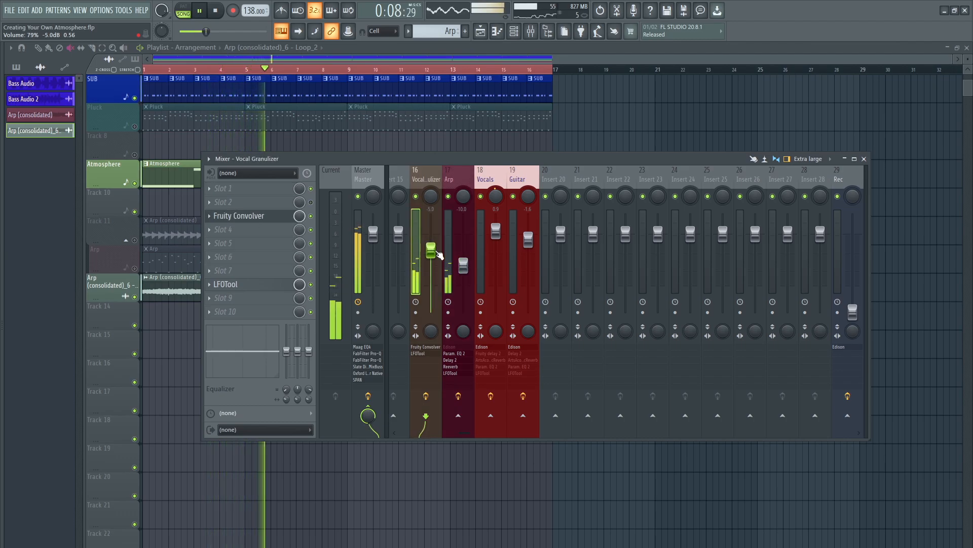
key(space)
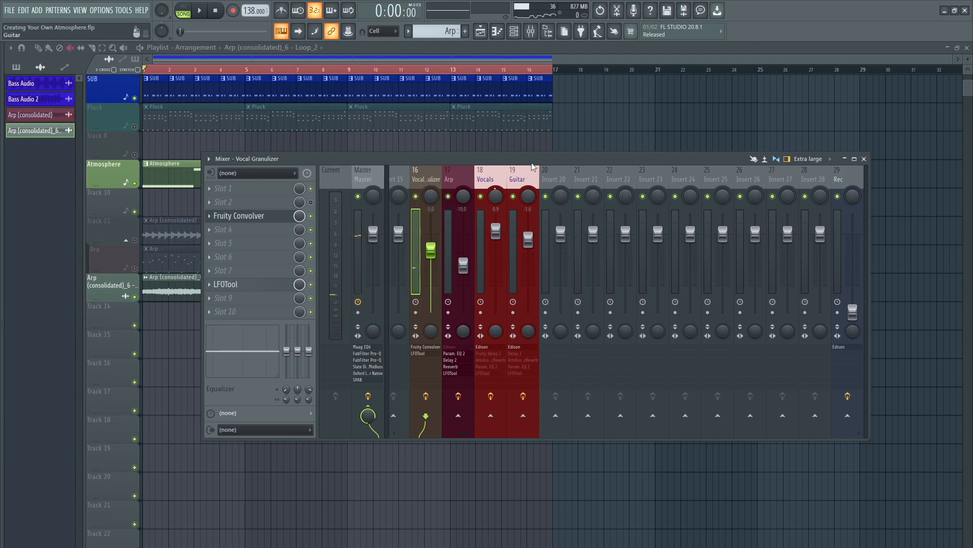
- Reset the main volume to its default and open Edison on the Vocals mixer track
click(495, 188)
right_click(495, 193)
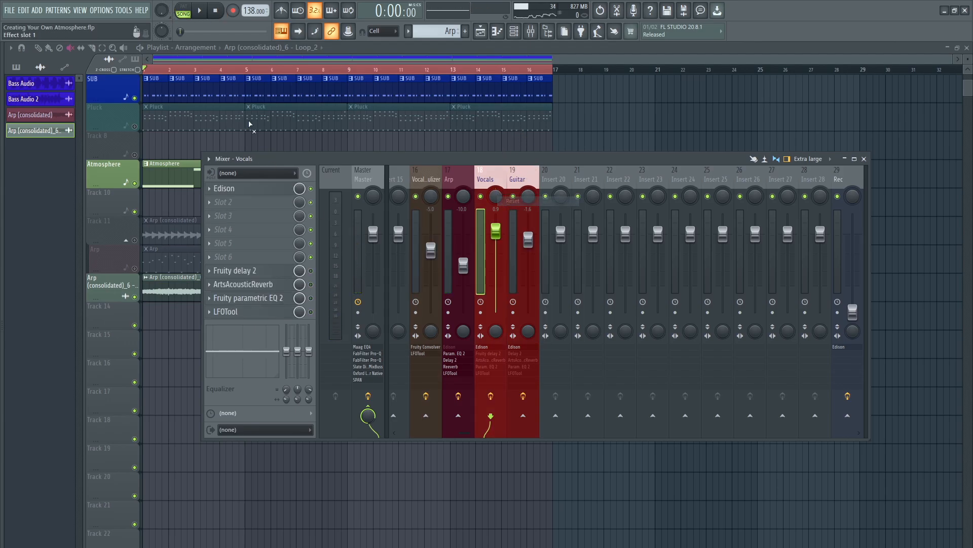
right_click(162, 15)
click(192, 18)
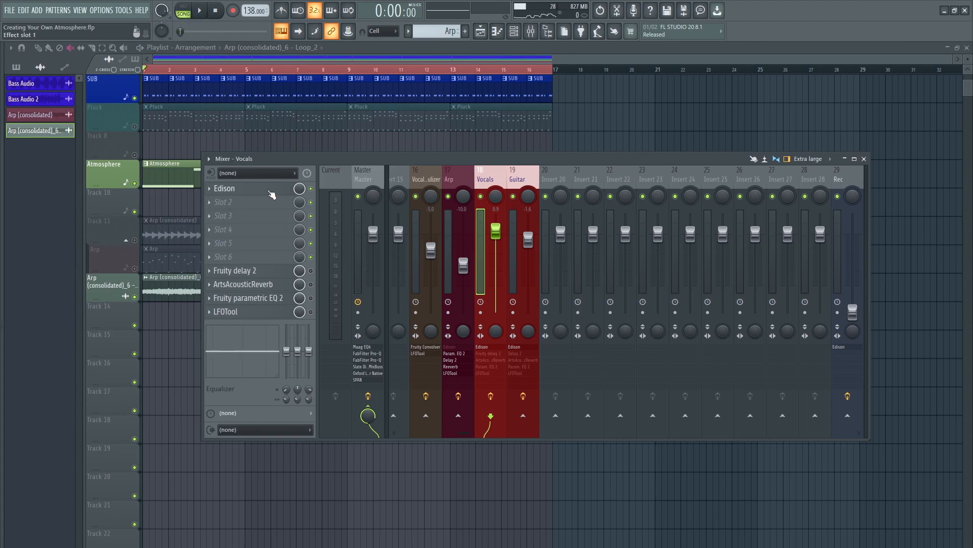
click(271, 193)
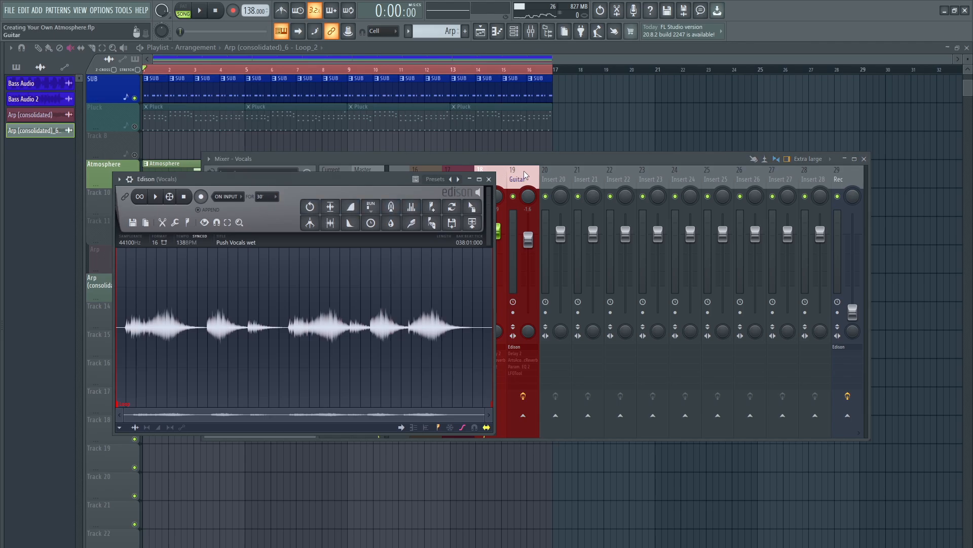
- Arrange the mixer and Edison side by side and play the unprocessed Push Vocals wet sample
drag(525, 170, 668, 143)
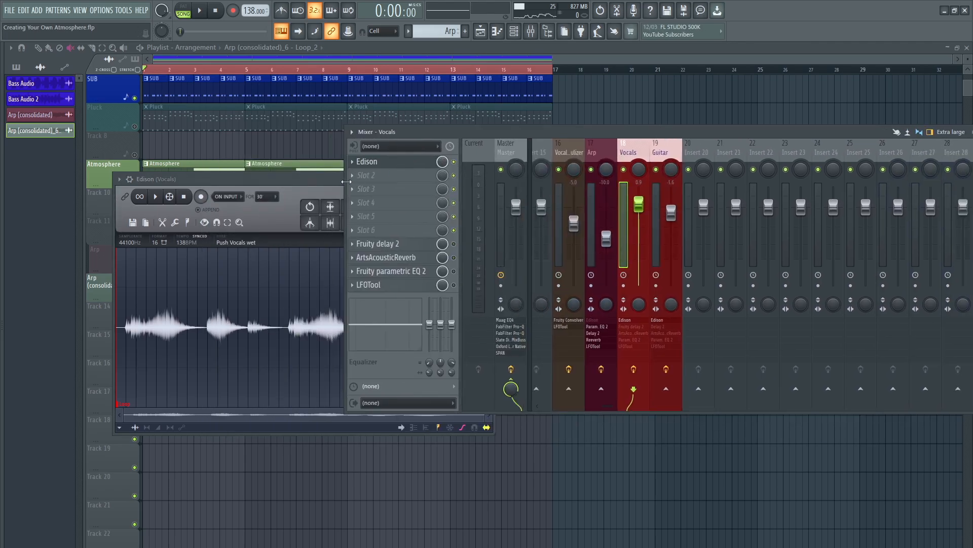
drag(346, 182, 496, 192)
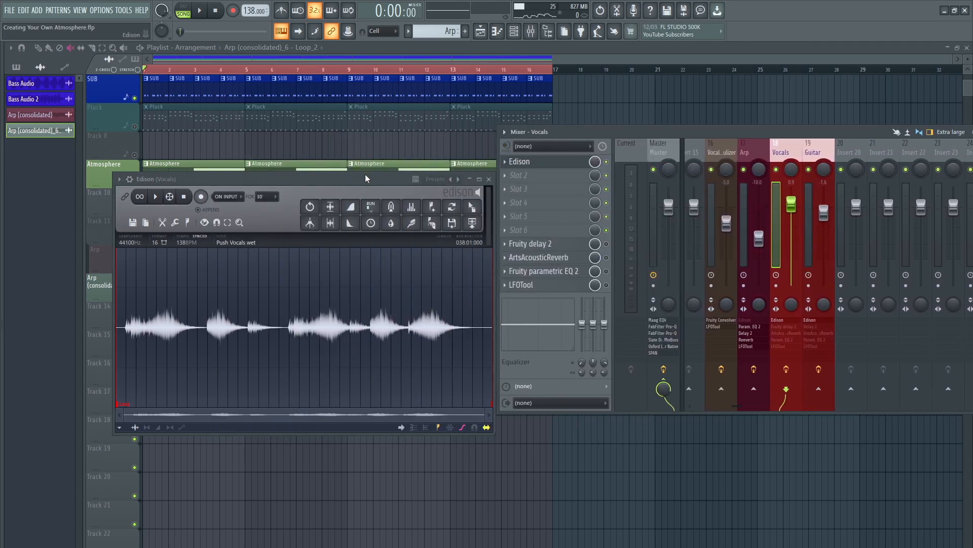
drag(365, 175, 365, 127)
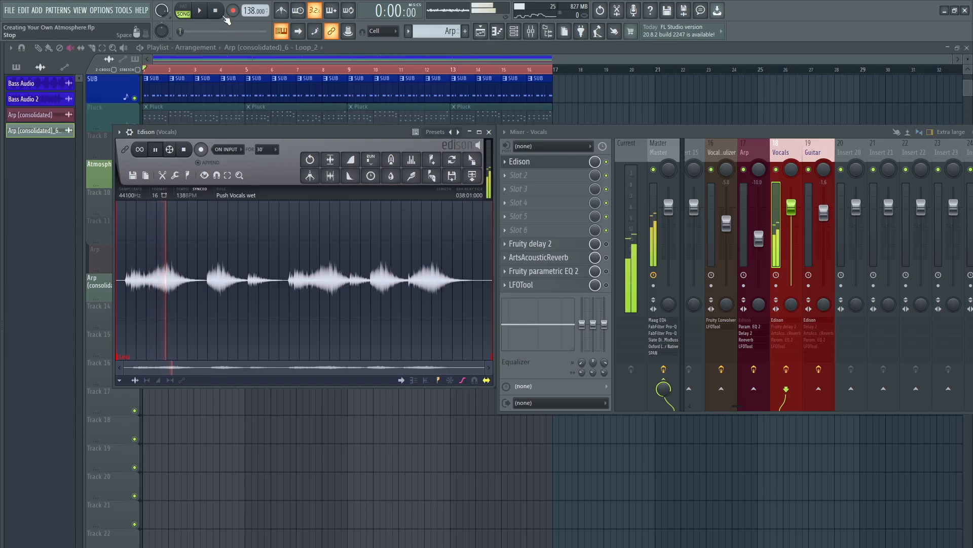
click(185, 150)
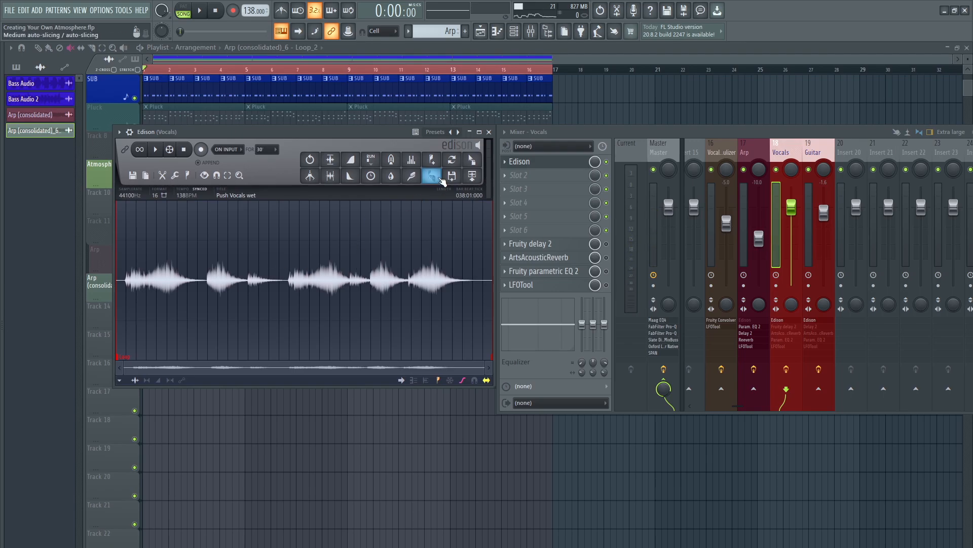
- Apply the Blur effect to the Push Vocals wet sample and place the result at bar 1 of playlist Track 14
click(391, 176)
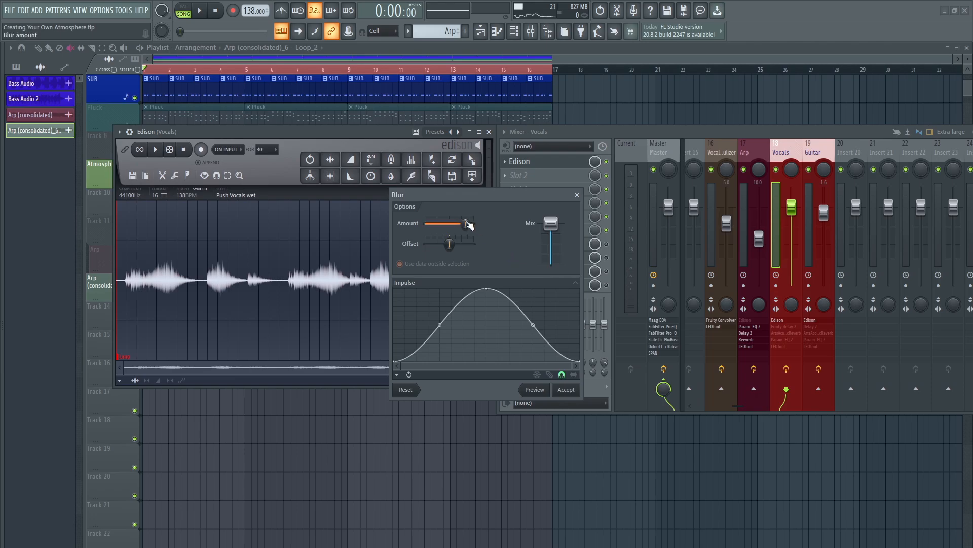
click(567, 391)
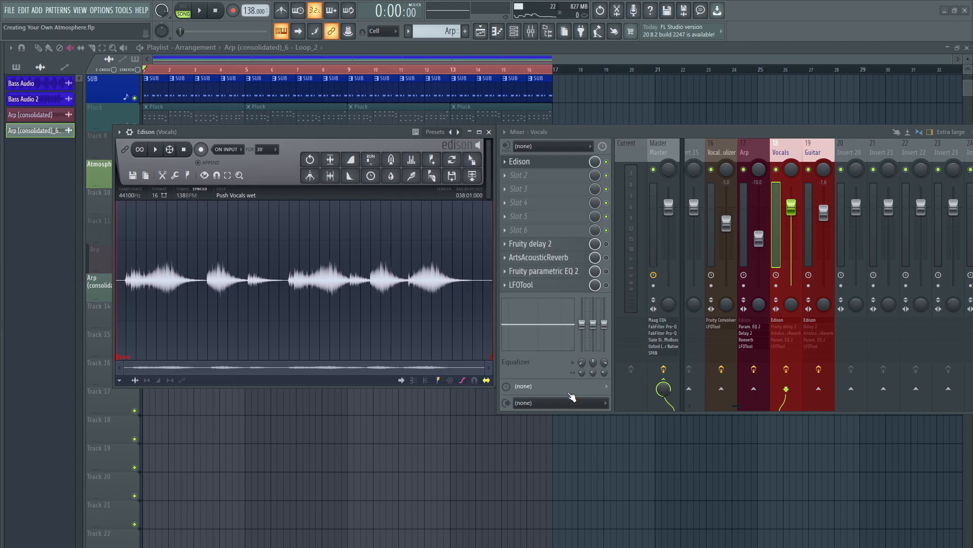
drag(472, 161, 243, 392)
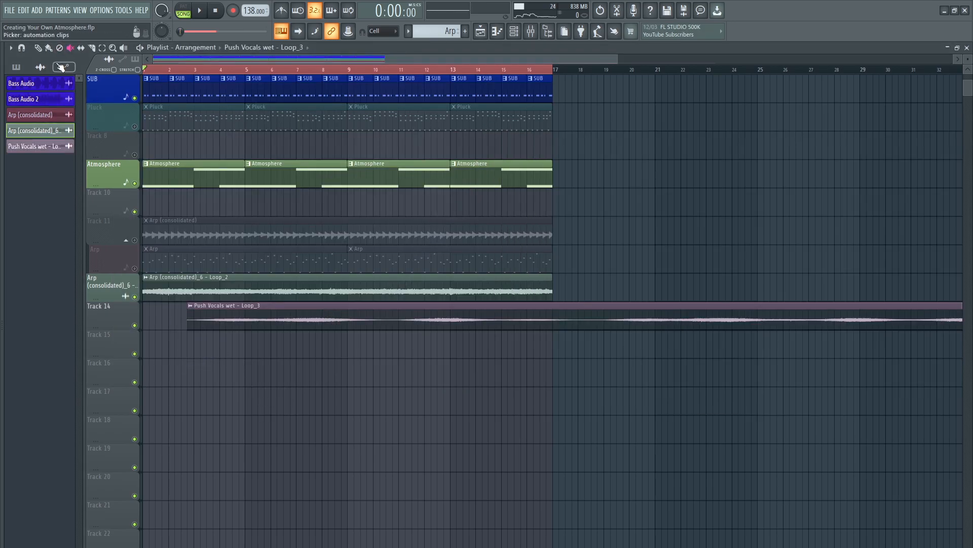
drag(319, 311, 238, 314)
scroll(231, 315, down, 3)
- Route the blurred Push Vocals wet sample to mixer track 18, Vocals
double_click(231, 309)
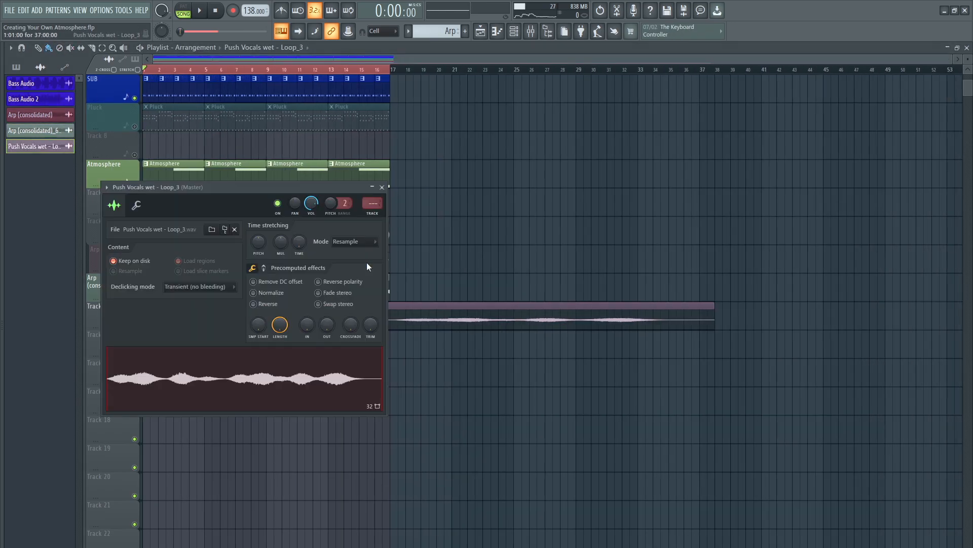
click(532, 34)
click(786, 159)
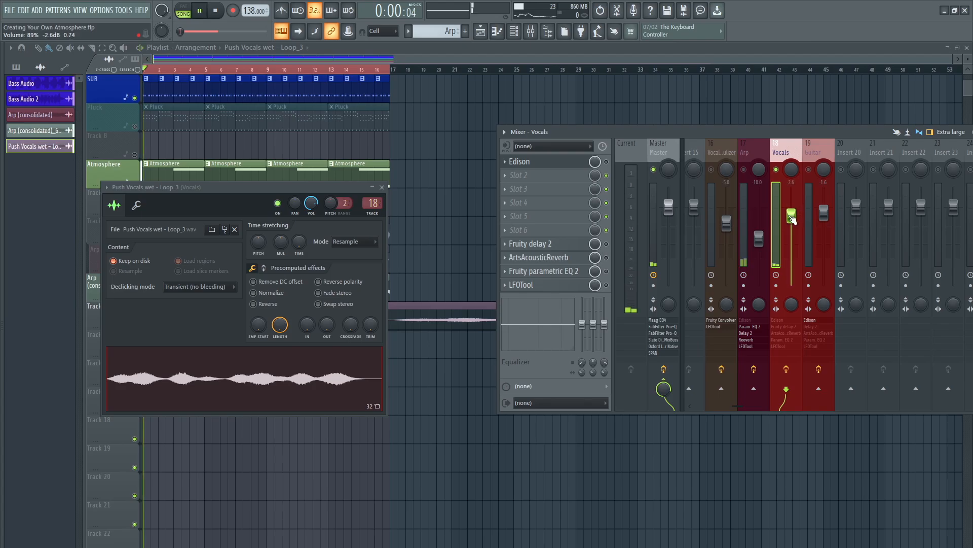
- Raise the Vocals mixer track's volume to about -1.3 dB and close the mixer
drag(791, 217, 788, 211)
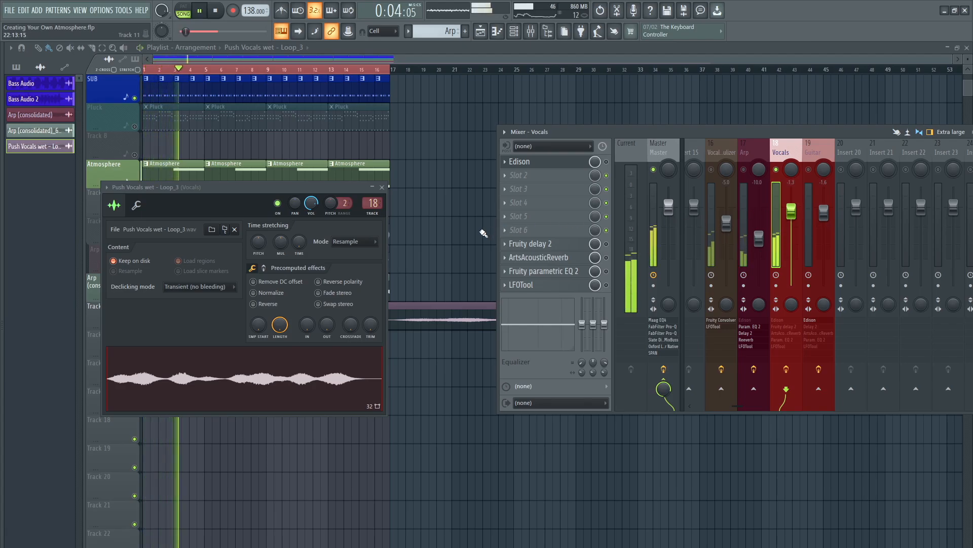
key(F12)
- Duplicate all clips of bars 1 to 16 except the Push Vocals wet clip to bar 17, and set the playback range to bars 1 to 32
scroll(482, 234, up, 5)
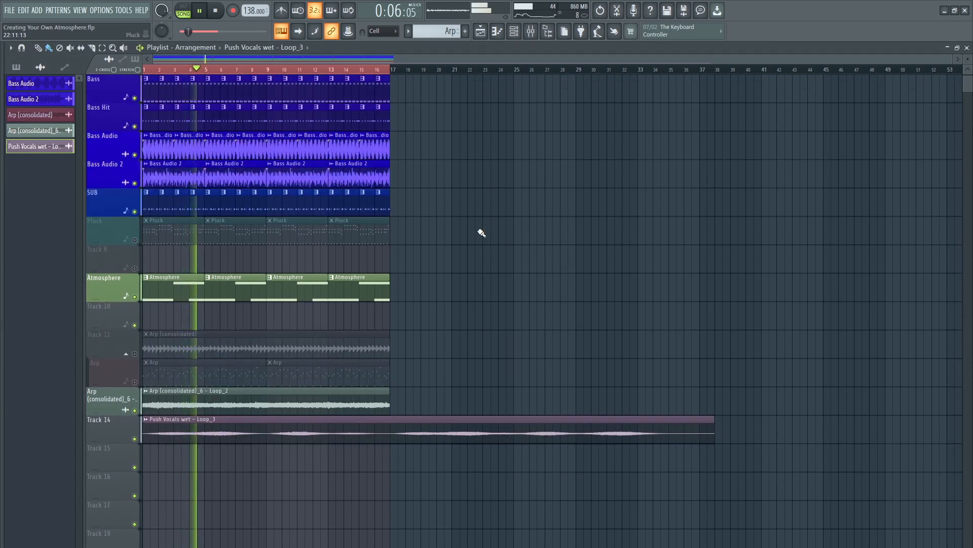
drag(400, 428, 145, 76)
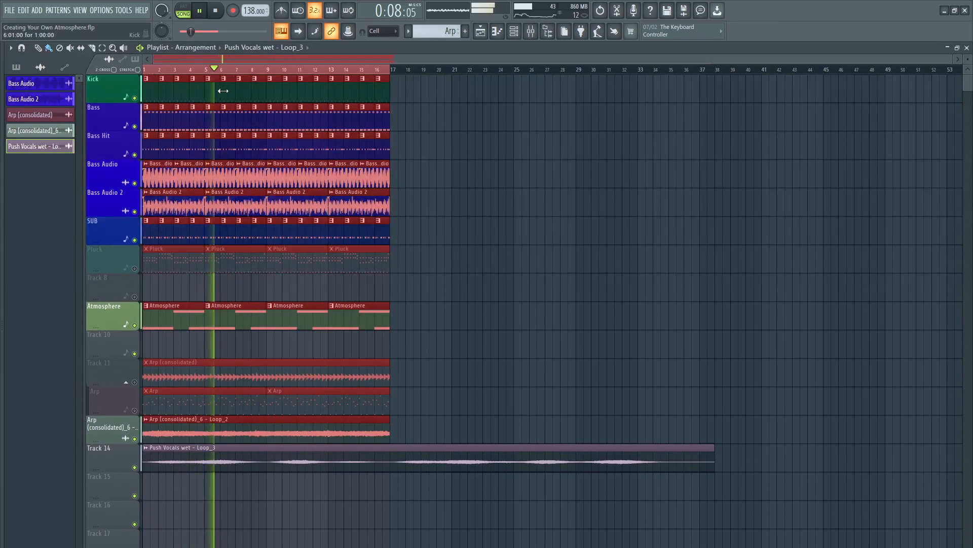
drag(216, 91, 464, 96)
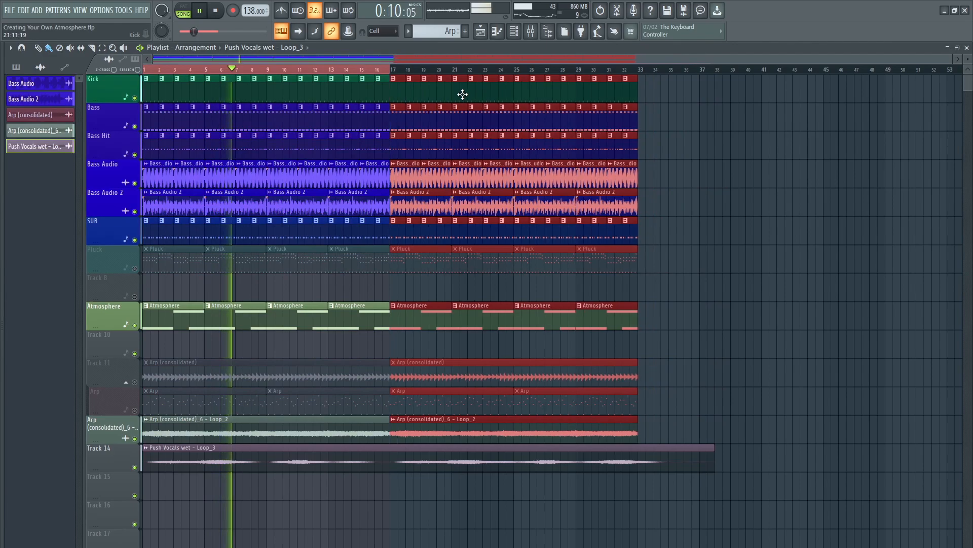
drag(638, 71, 144, 71)
ctrl+click(686, 263)
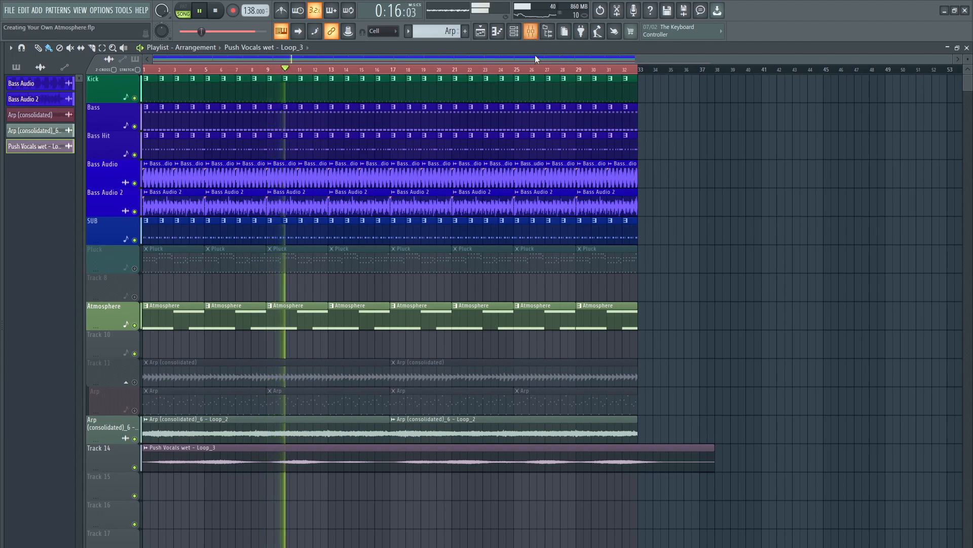
key(space)
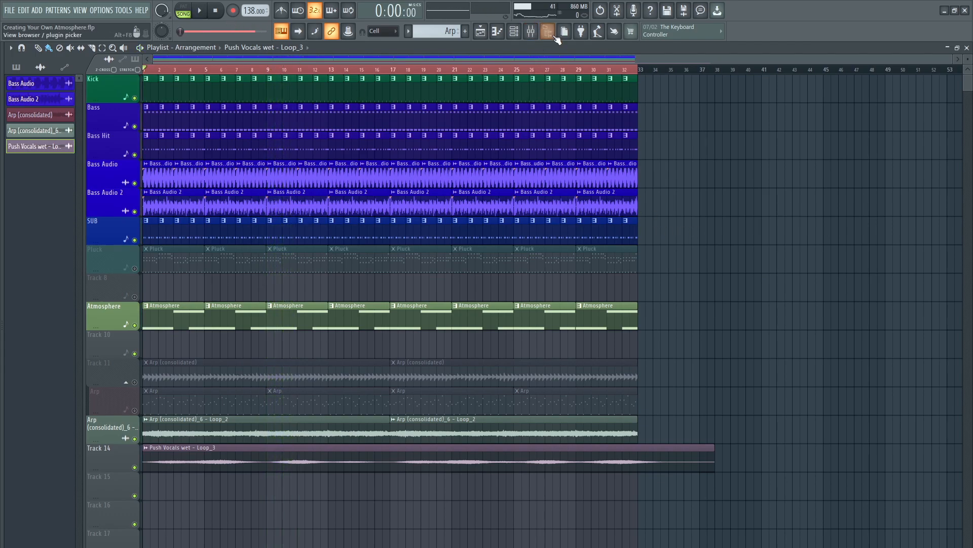
- Open Edison on the Guitar mixer track and place it beside the mixer
click(532, 32)
click(815, 163)
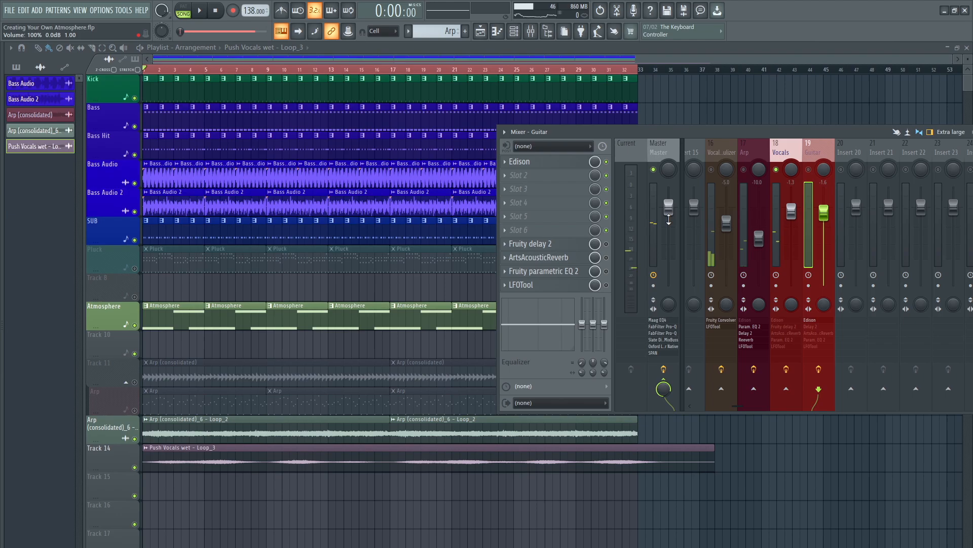
click(568, 161)
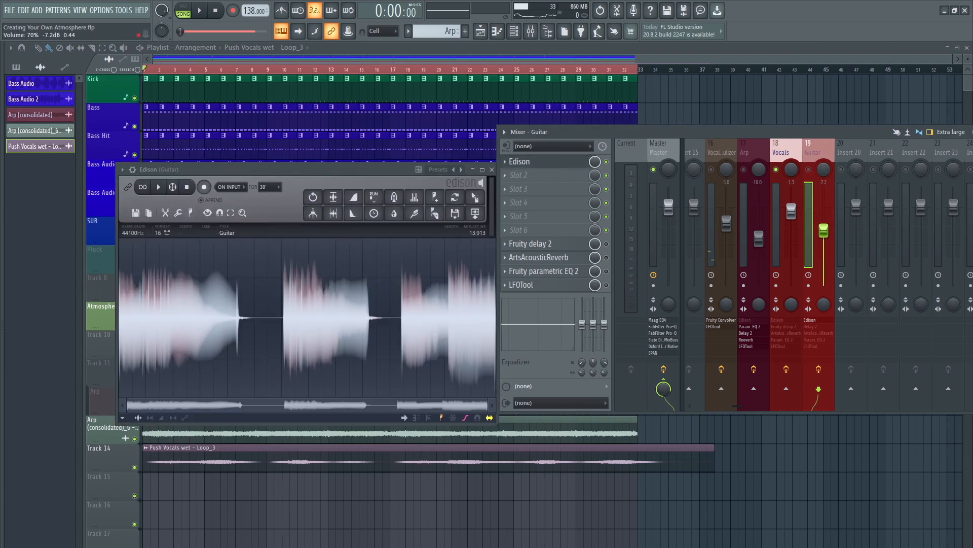
drag(351, 168, 343, 136)
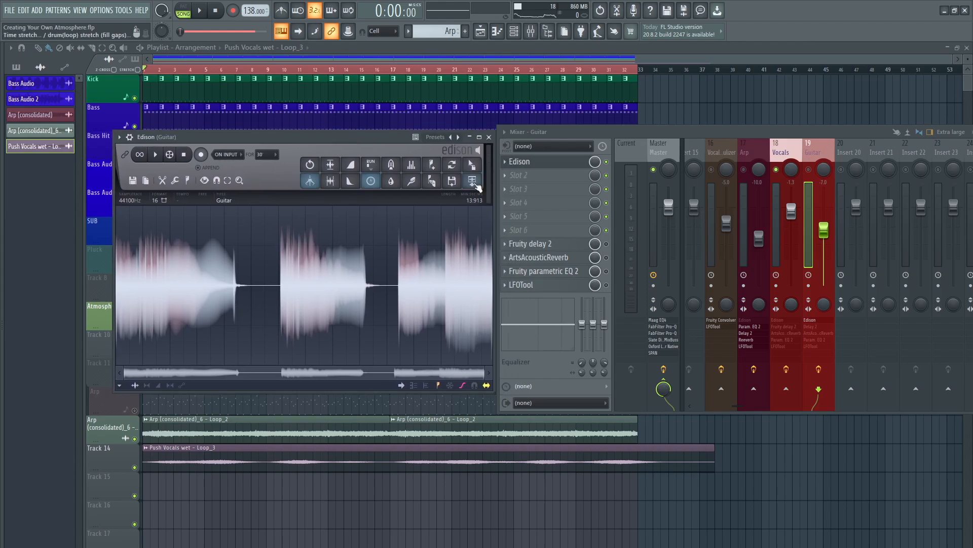
- Solo the Guitar mixer track, play its unprocessed sample and lower the track's volume to about -10.5 dB
right_click(815, 172)
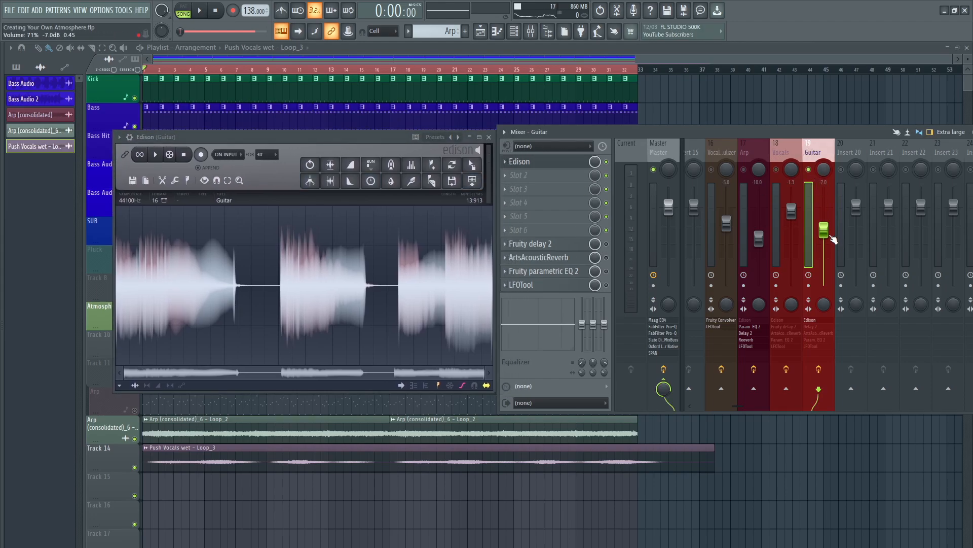
click(155, 156)
drag(824, 229, 827, 241)
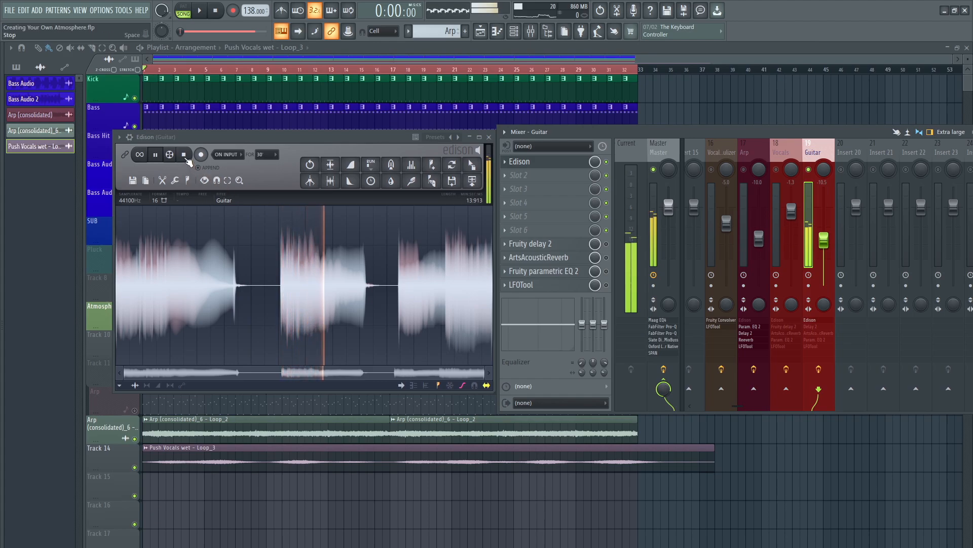
key(space)
- Apply the Blur effect to the guitar sample and place the result at bar 1 of playlist Track 15
click(391, 182)
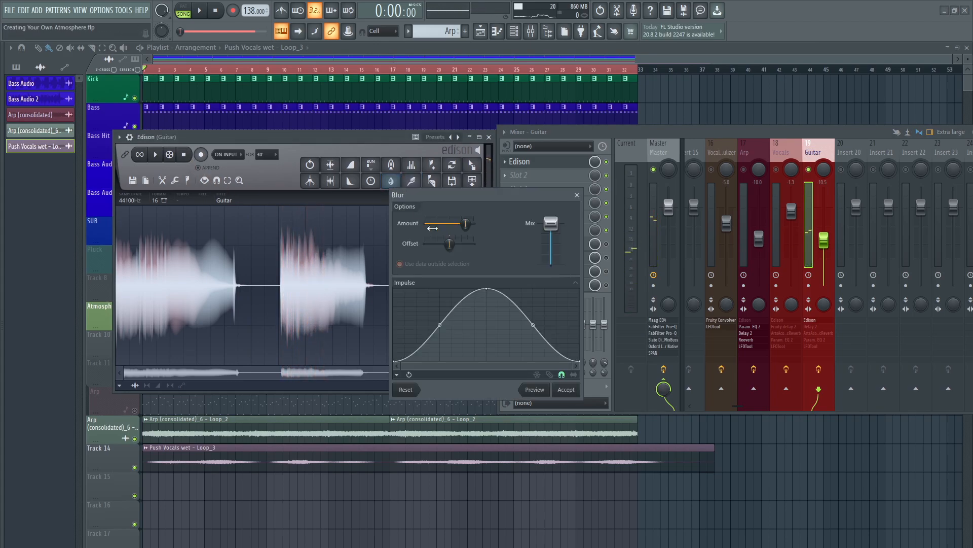
click(566, 389)
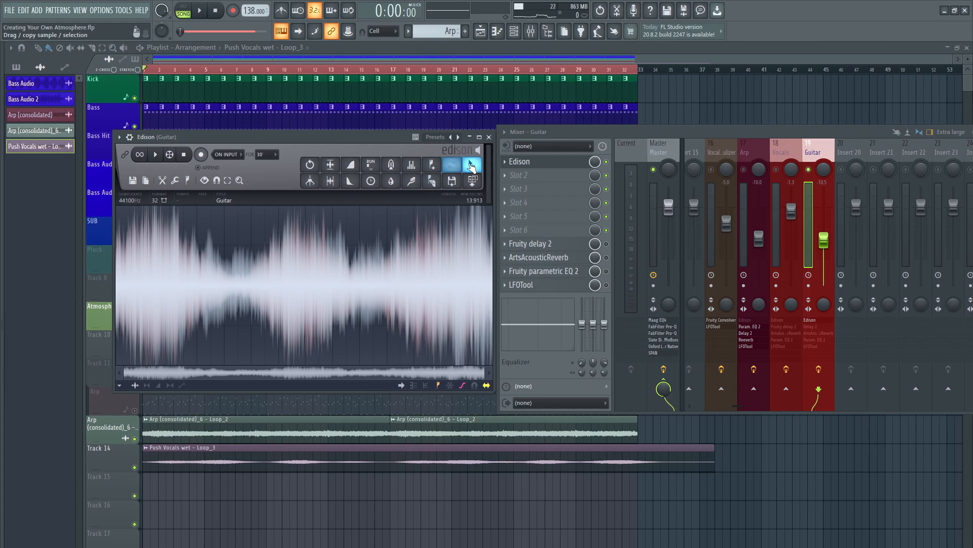
drag(471, 166, 153, 487)
- Repeat the blurred guitar clip through bar 32 on Track 15 and route it to mixer track 19, Guitar
scroll(170, 462, down, 5)
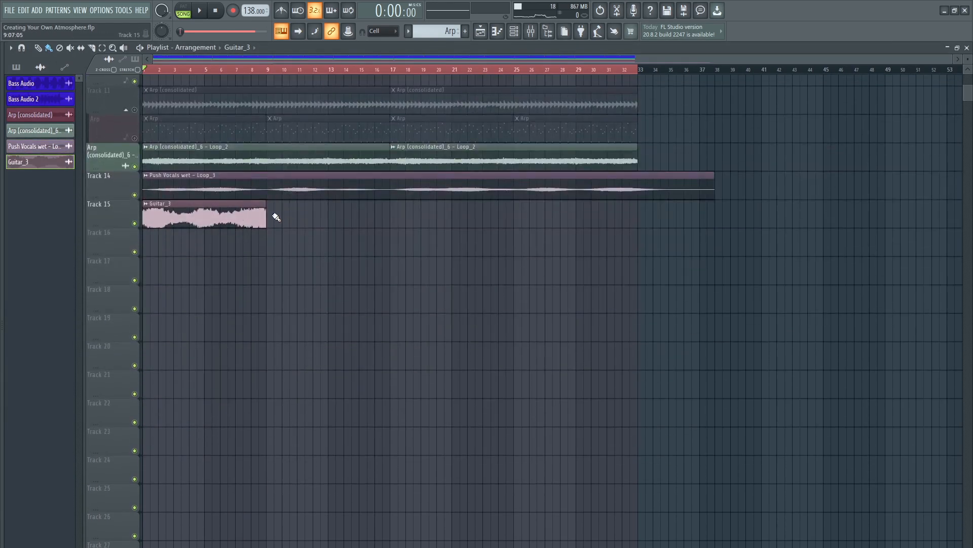
mouse_move(265, 217)
mouse_down()
mouse_move(404, 215)
mouse_move(251, 218)
mouse_move(667, 222)
mouse_move(598, 219)
mouse_up()
double_click(598, 219)
click(531, 32)
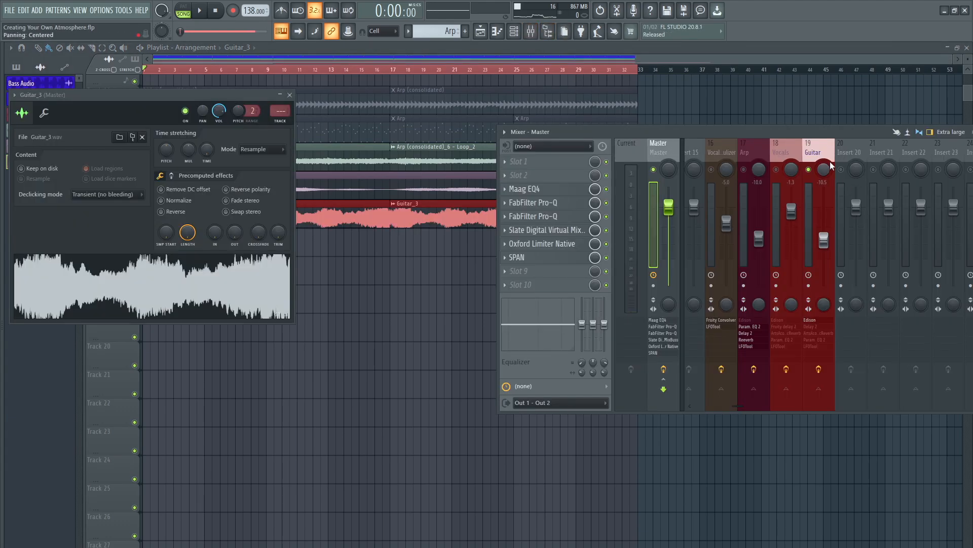
click(789, 152)
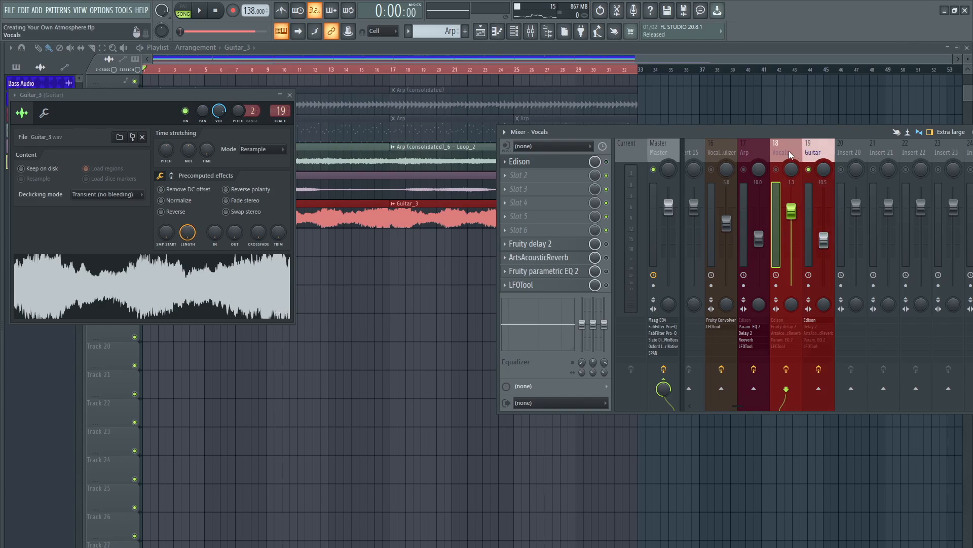
- Enable the Guitar track's delay, reverb, parametric EQ and LFOTool effects, and lower its volume to about -16.1 dB during playback
click(813, 152)
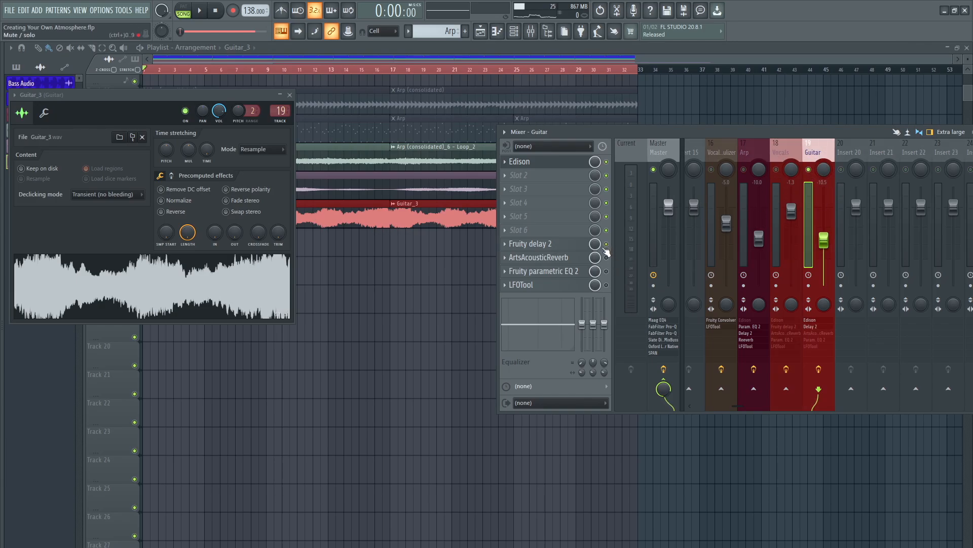
click(573, 272)
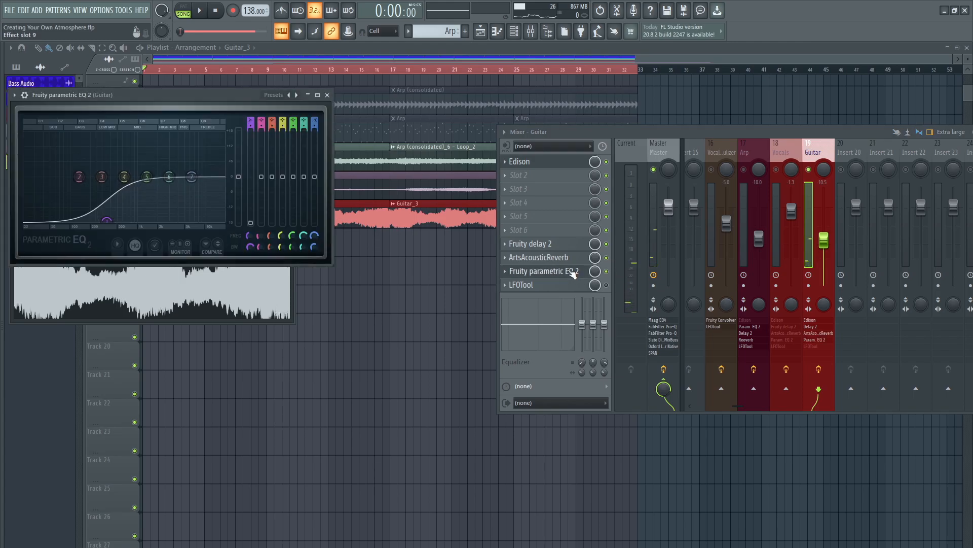
click(573, 273)
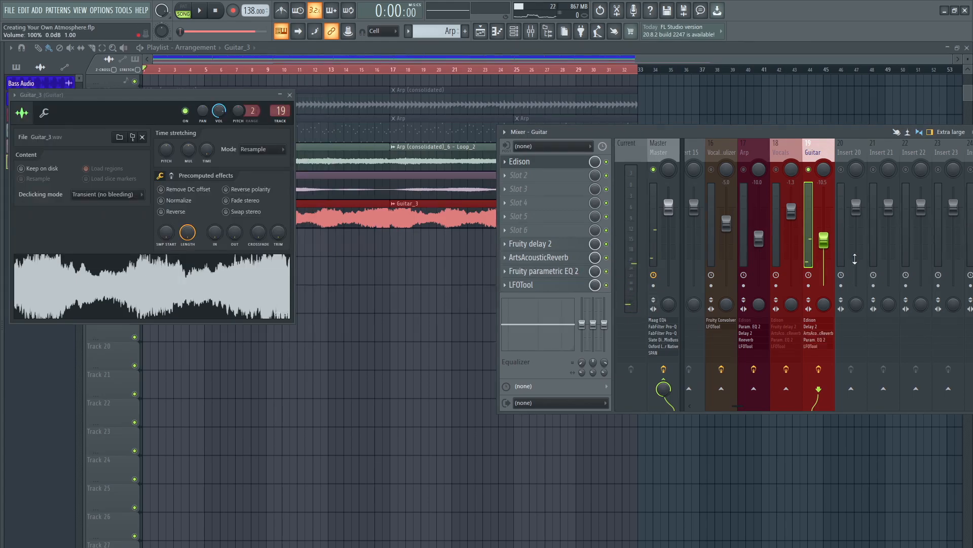
key(space)
drag(826, 240, 826, 255)
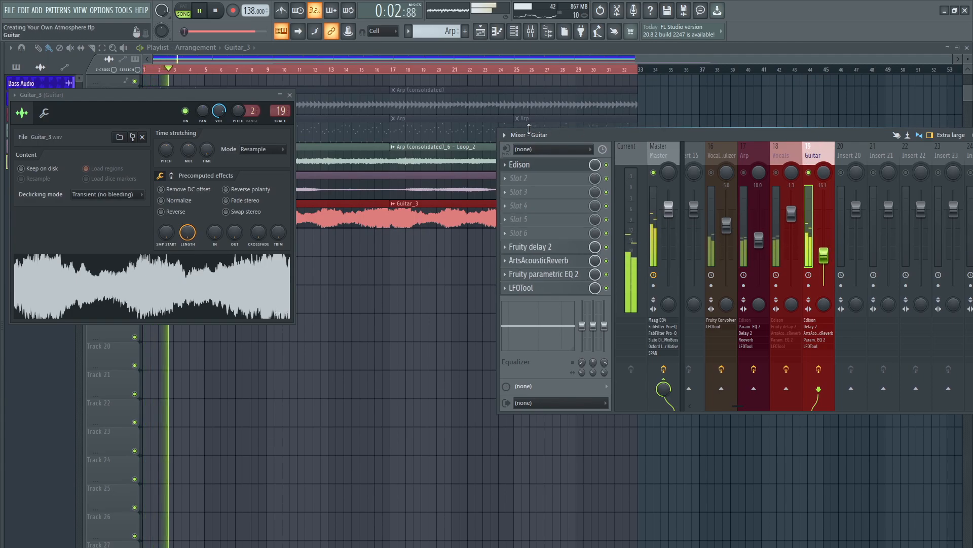
- Widen and reposition the mixer so the bass tracks and the atmosphere tracks show together, and stop playback
drag(552, 133, 281, 111)
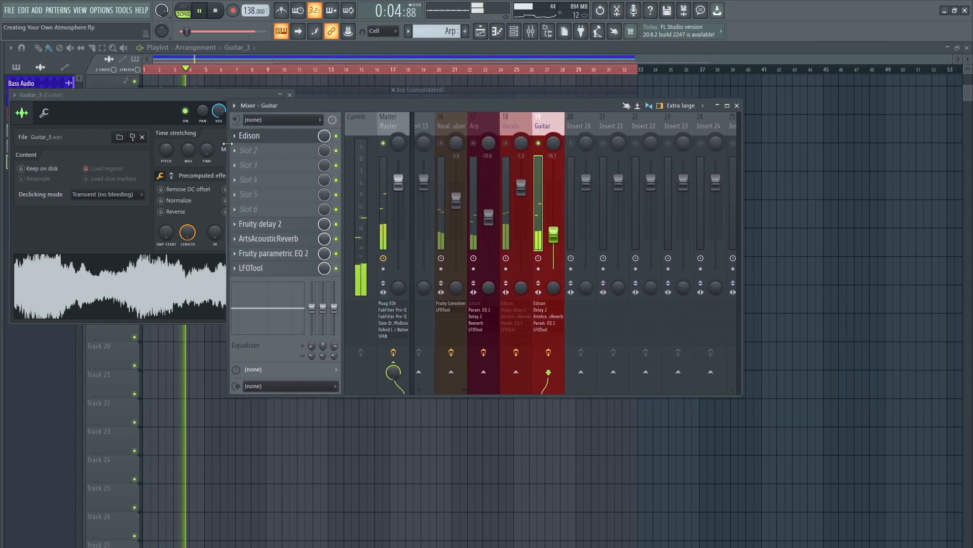
drag(226, 155, 44, 157)
drag(331, 111, 553, 140)
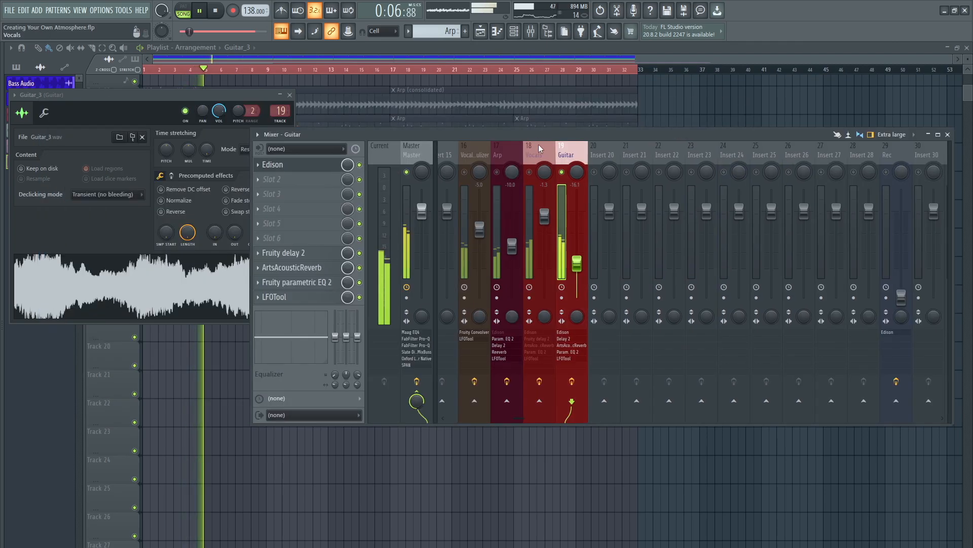
scroll(539, 144, up, 3)
key(space)
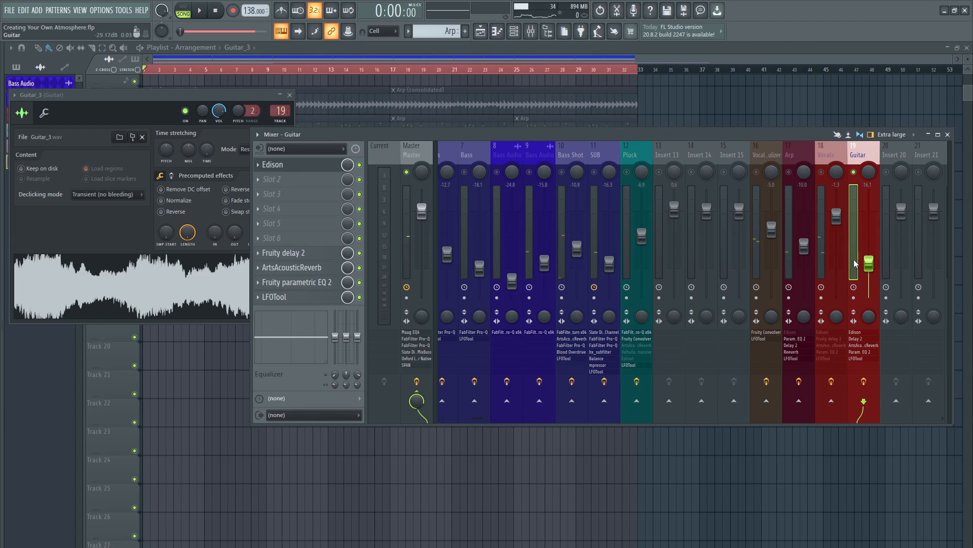
- Pull the Guitar, Arp and Vocal Granulizer volumes down to zero and play the song with all mixer tracks unsoloed
drag(803, 246, 804, 299)
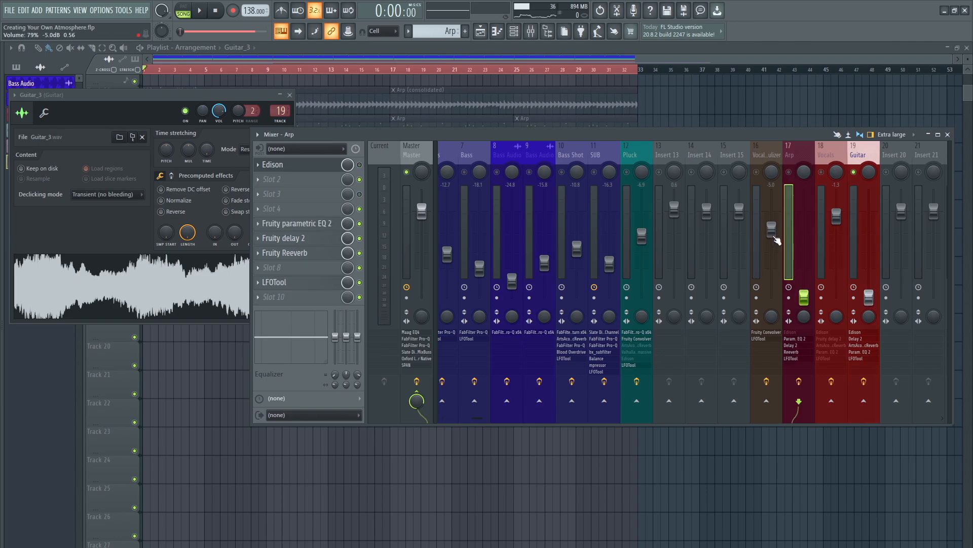
drag(778, 240, 783, 299)
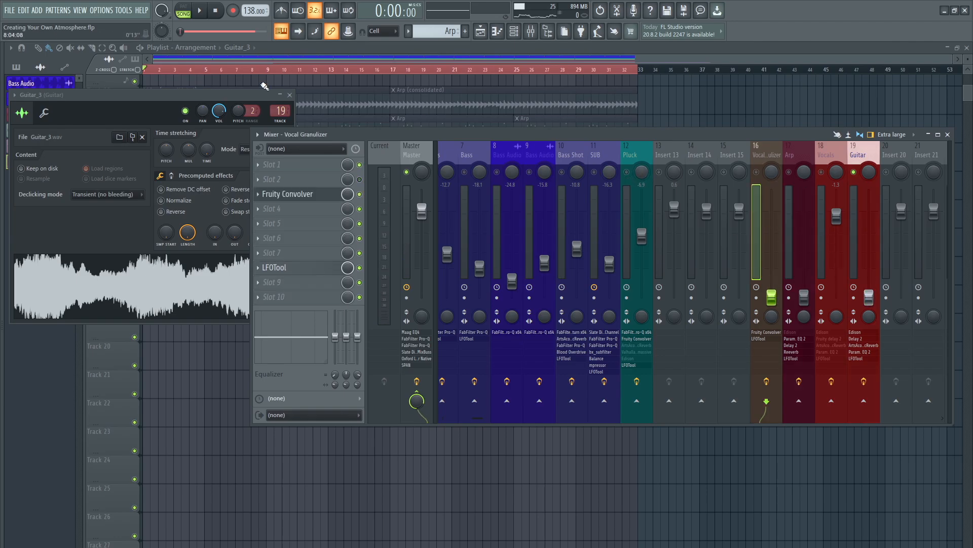
right_click(628, 173)
right_click(627, 172)
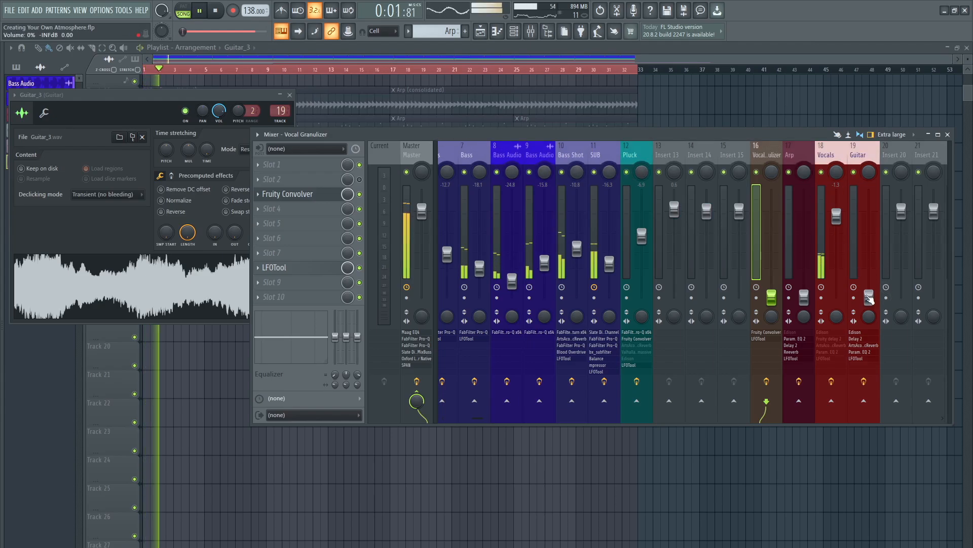
- Enable LFOTool on the Vocals mixer track and set the track's volume to about -1.9 dB
click(837, 217)
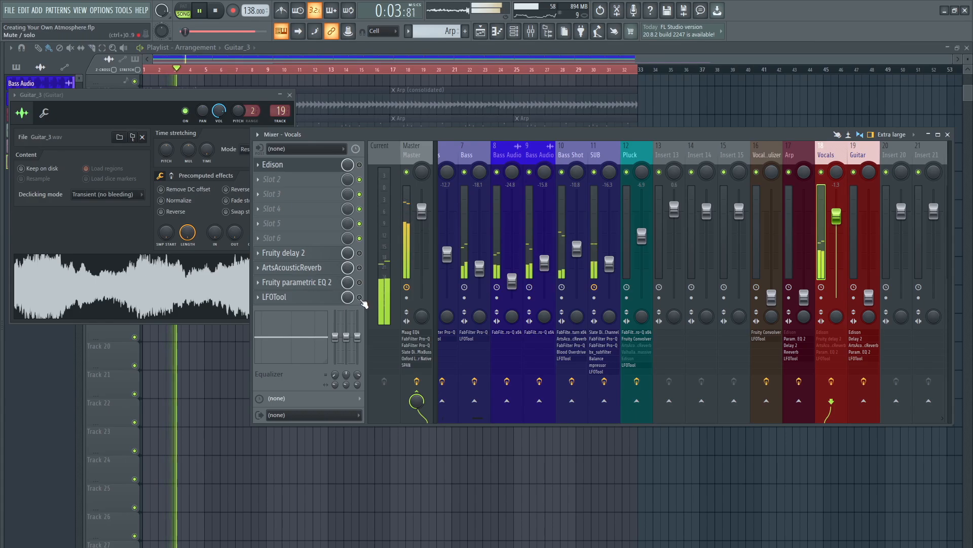
click(360, 297)
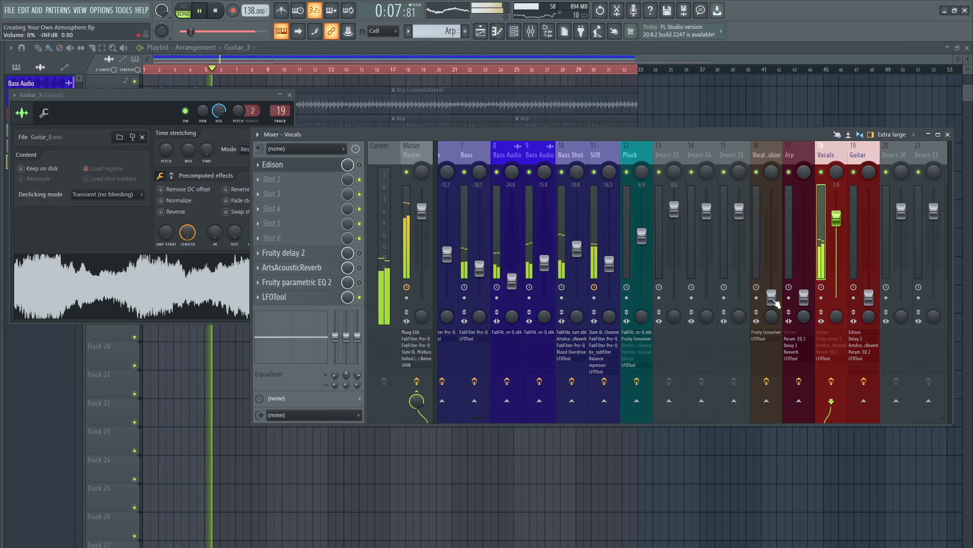
- Mute Vocals and set the volumes of Vocal Granulizer to about -6 dB, Arp to about -17.1 dB and Guitar to about -21.5 dB
drag(771, 297, 771, 226)
click(821, 171)
drag(807, 301, 807, 269)
drag(869, 298, 869, 275)
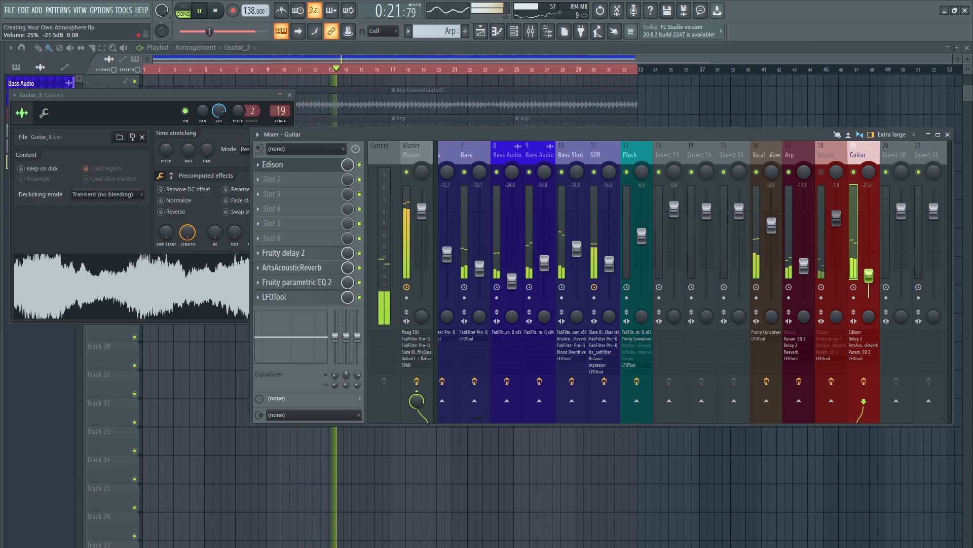
drag(771, 225, 771, 232)
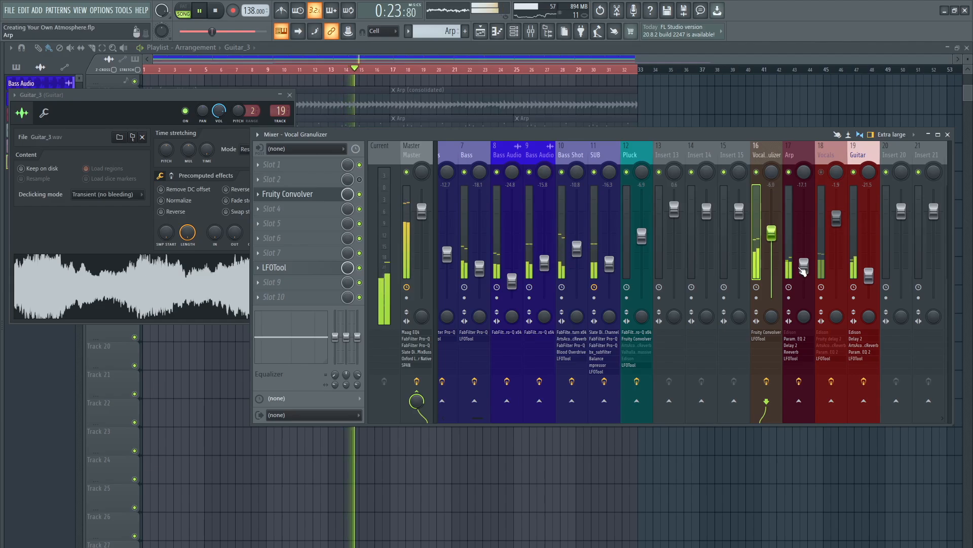
- Unmute the Vocals track and lower the Vocal Granulizer's volume to about -12.7 dB
click(757, 172)
click(822, 172)
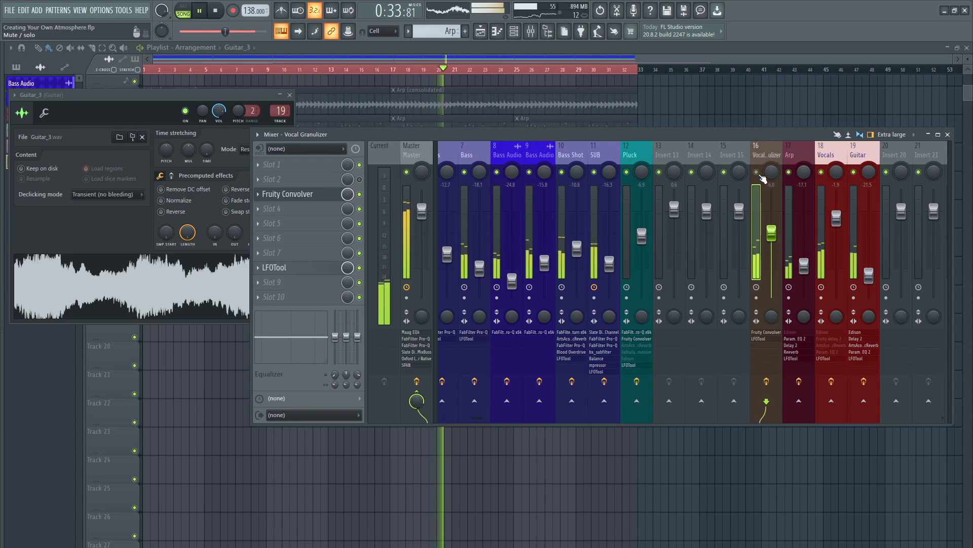
drag(771, 232, 771, 253)
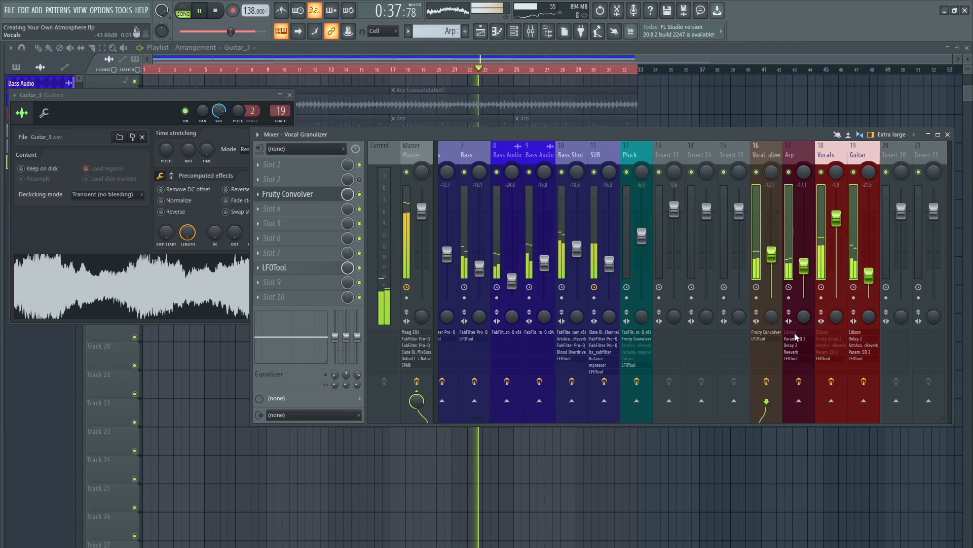
- Route the Vocal Granulizer, Arp, Vocals and Guitar mixer tracks only to Insert 15 and stop playback
right_click(733, 400)
click(746, 416)
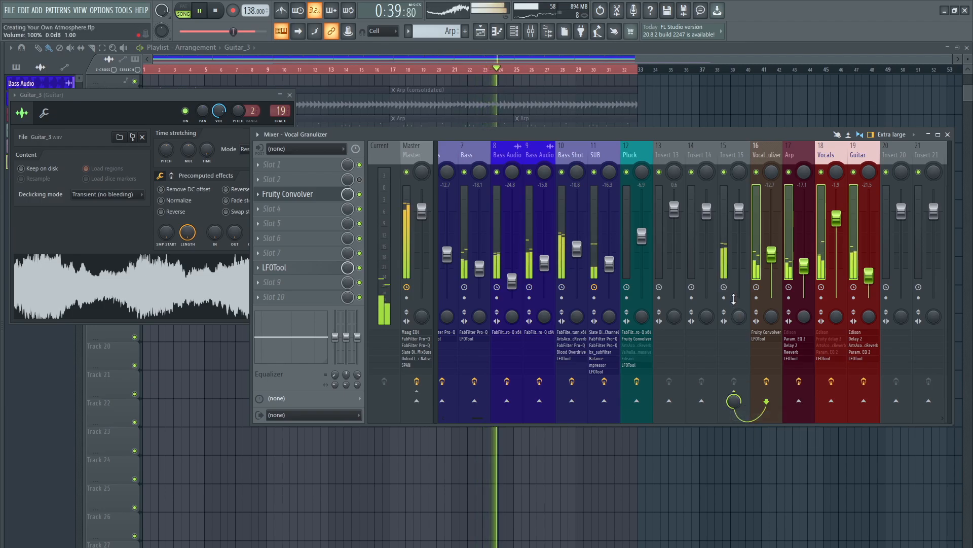
key(space)
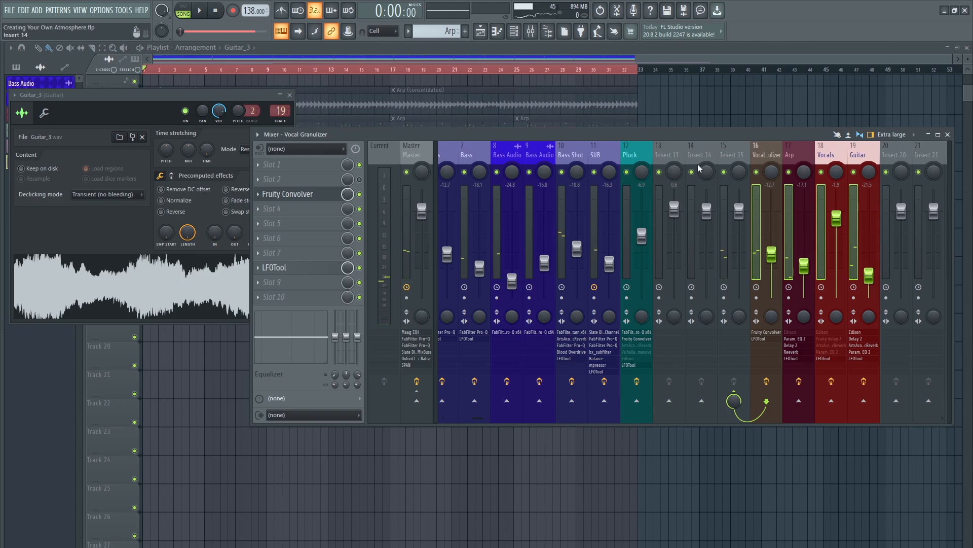
- Solo Insert 15 to listen to the combined atmosphere layers, and return to the atmosphere clips in the playlist
right_click(724, 172)
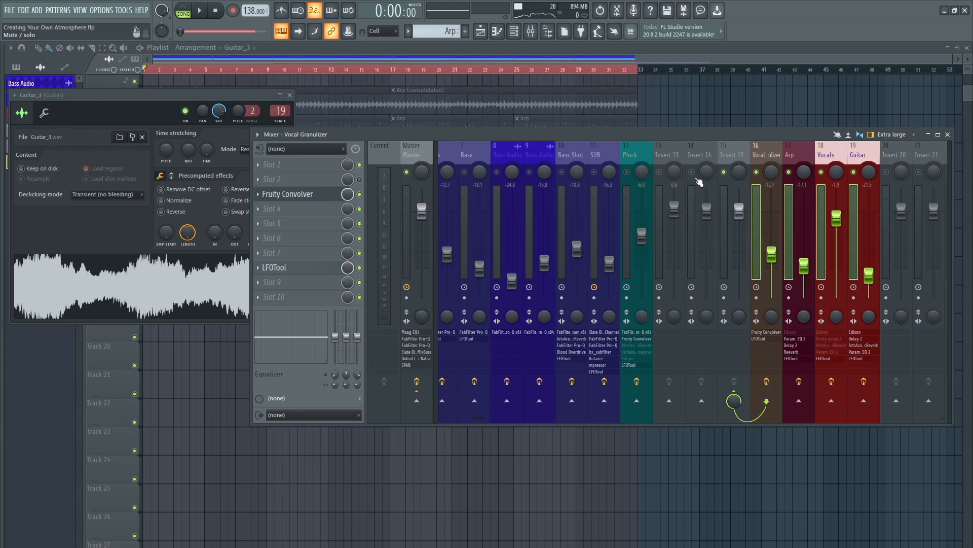
right_click(725, 173)
key(space)
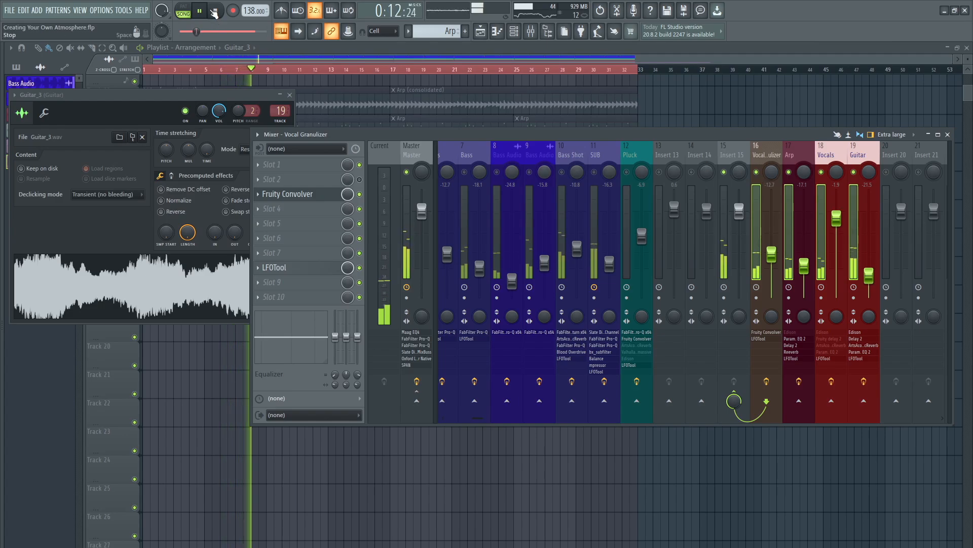
click(214, 13)
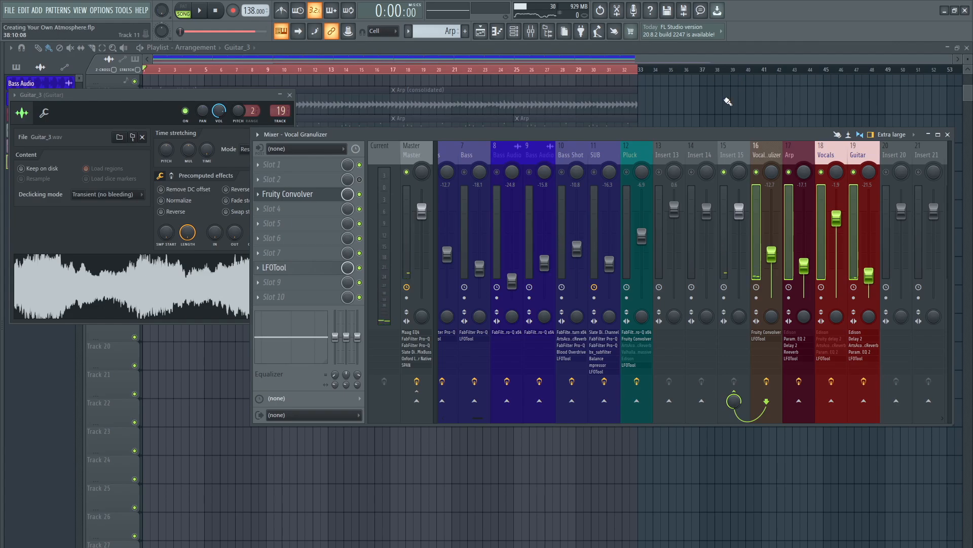
key(F12)
scroll(448, 261, up, 3)
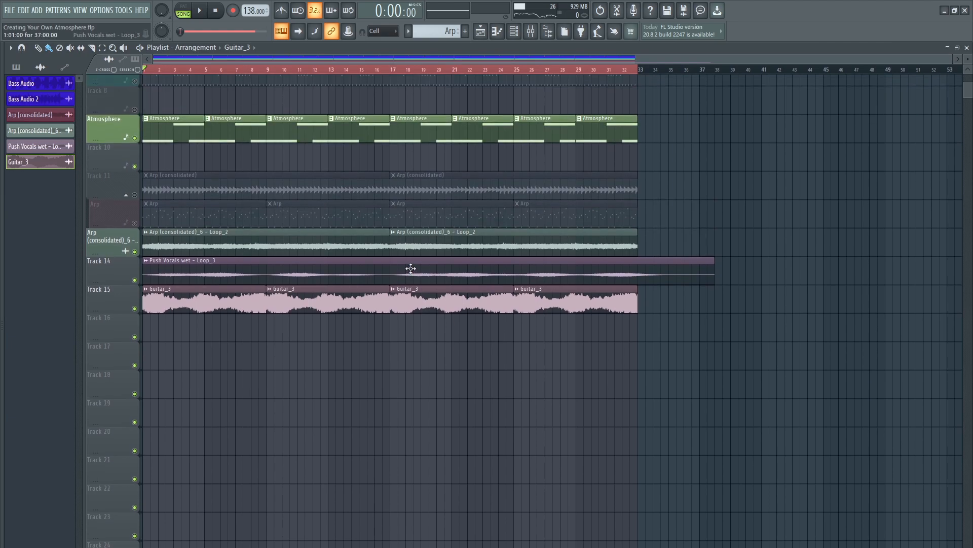